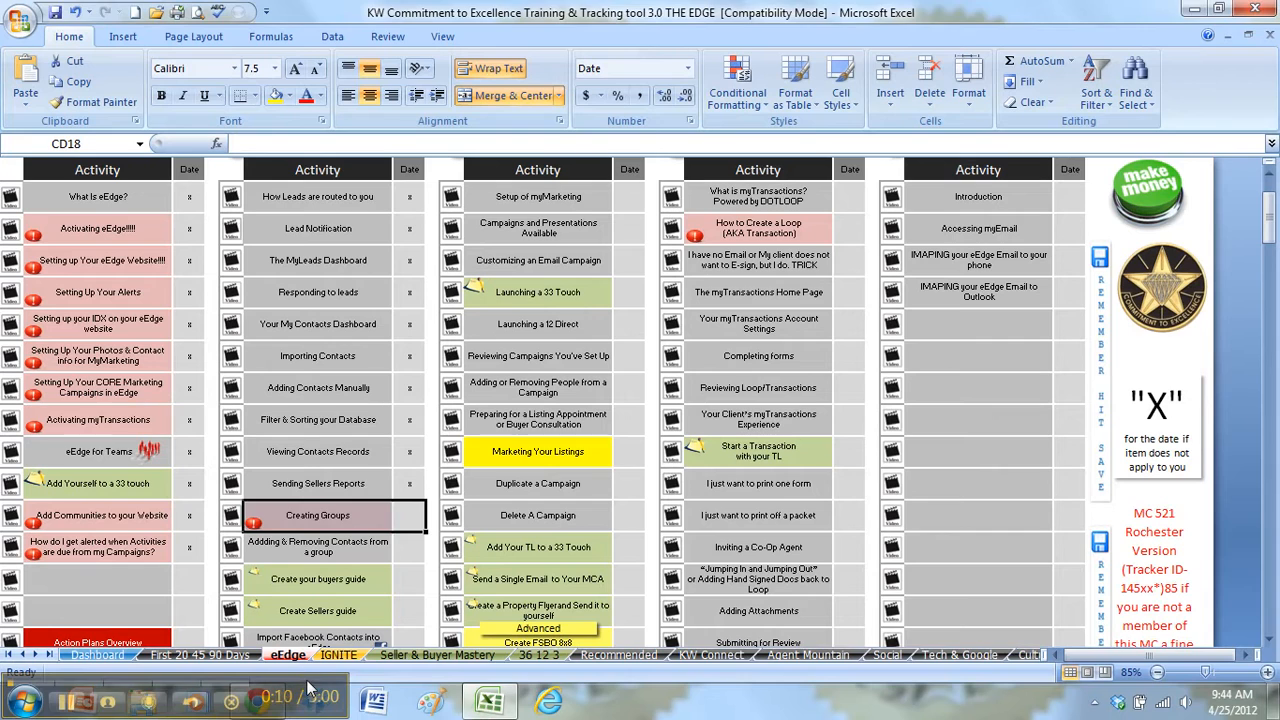
Step: Select the Creating Groups lesson in the eEdge training tracker, then switch to Chrome
drag(307, 680, 1215, 604)
click(353, 525)
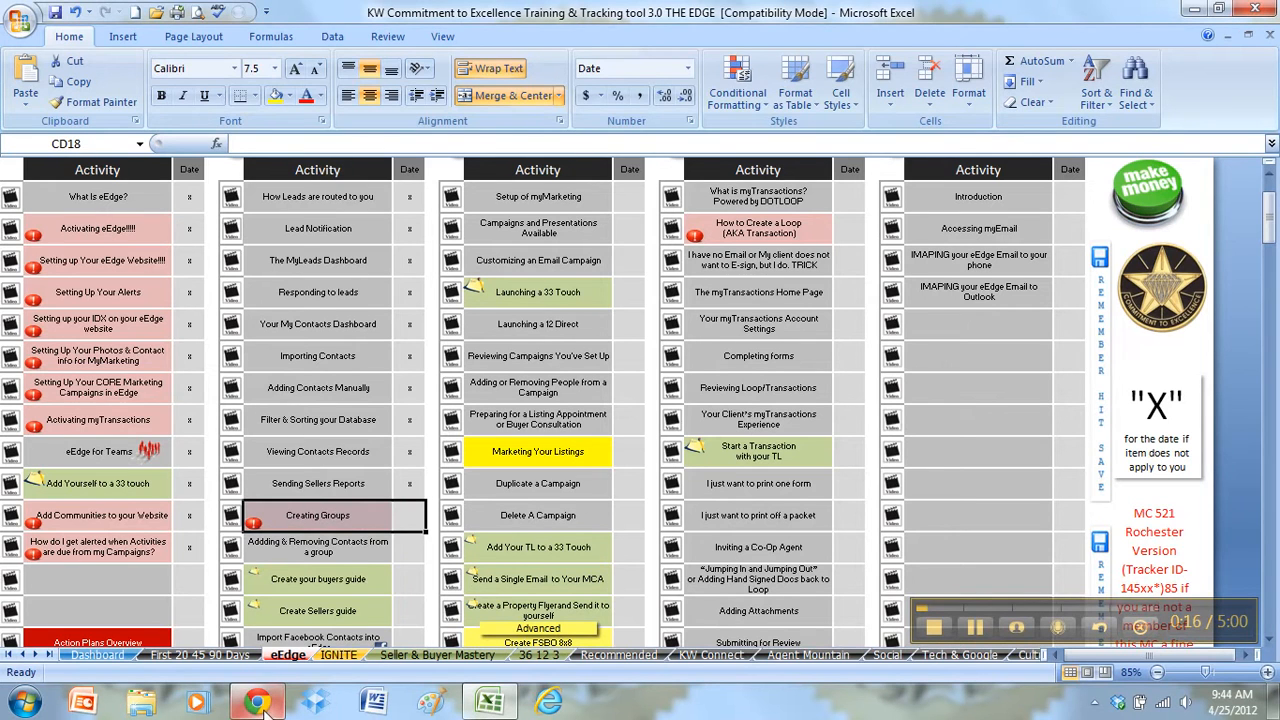
mouse_move(257, 703)
click(230, 500)
Step: Open the eEdge site and view all 5496 contacts in myContacts
click(240, 8)
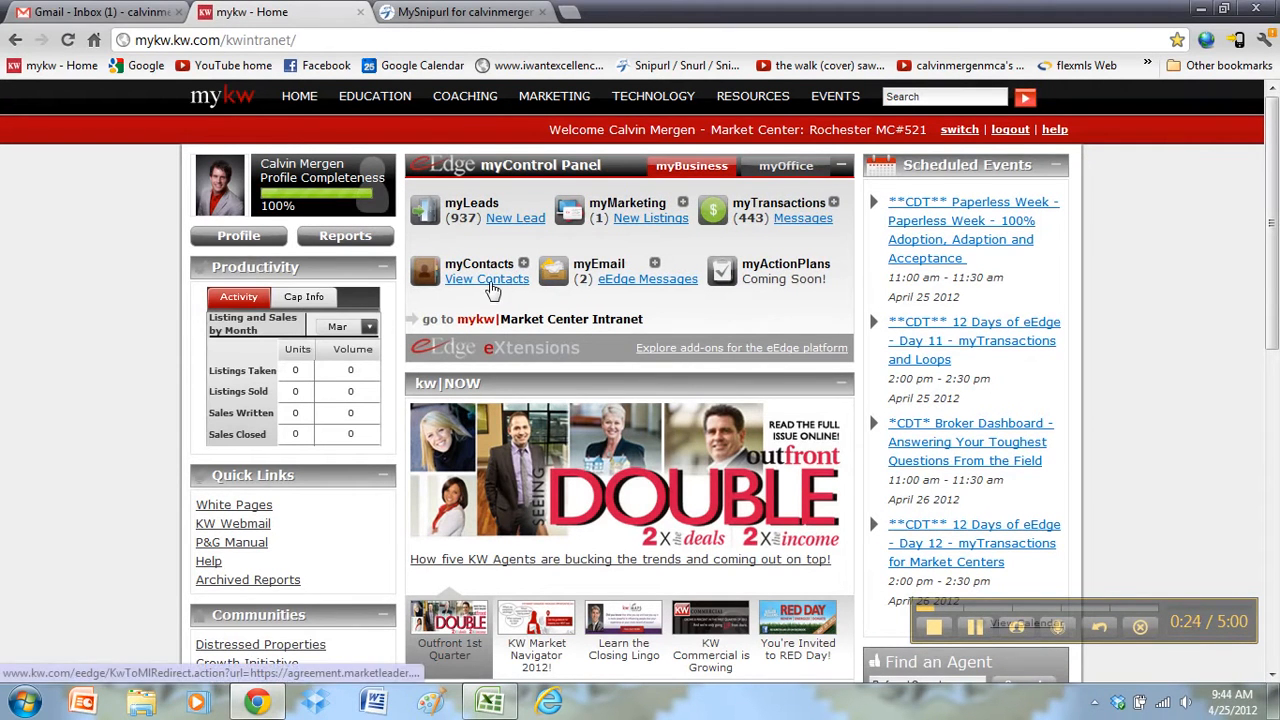
click(489, 279)
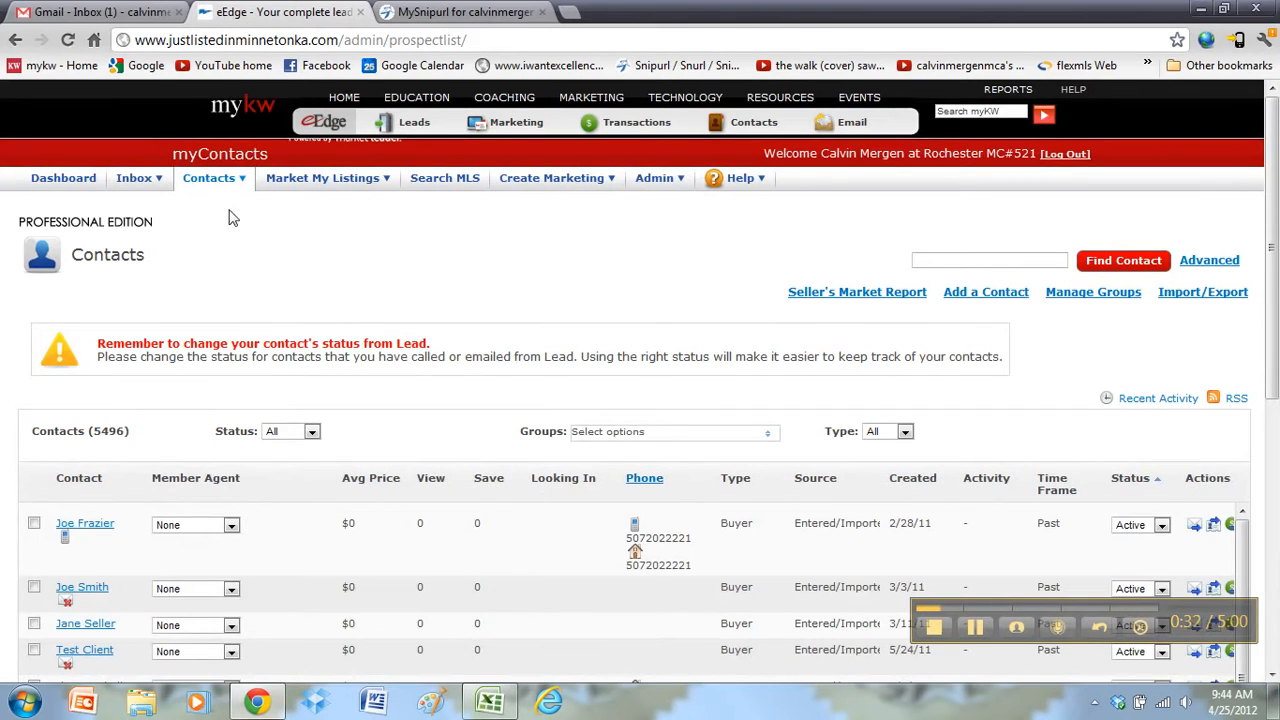
mouse_move(214, 184)
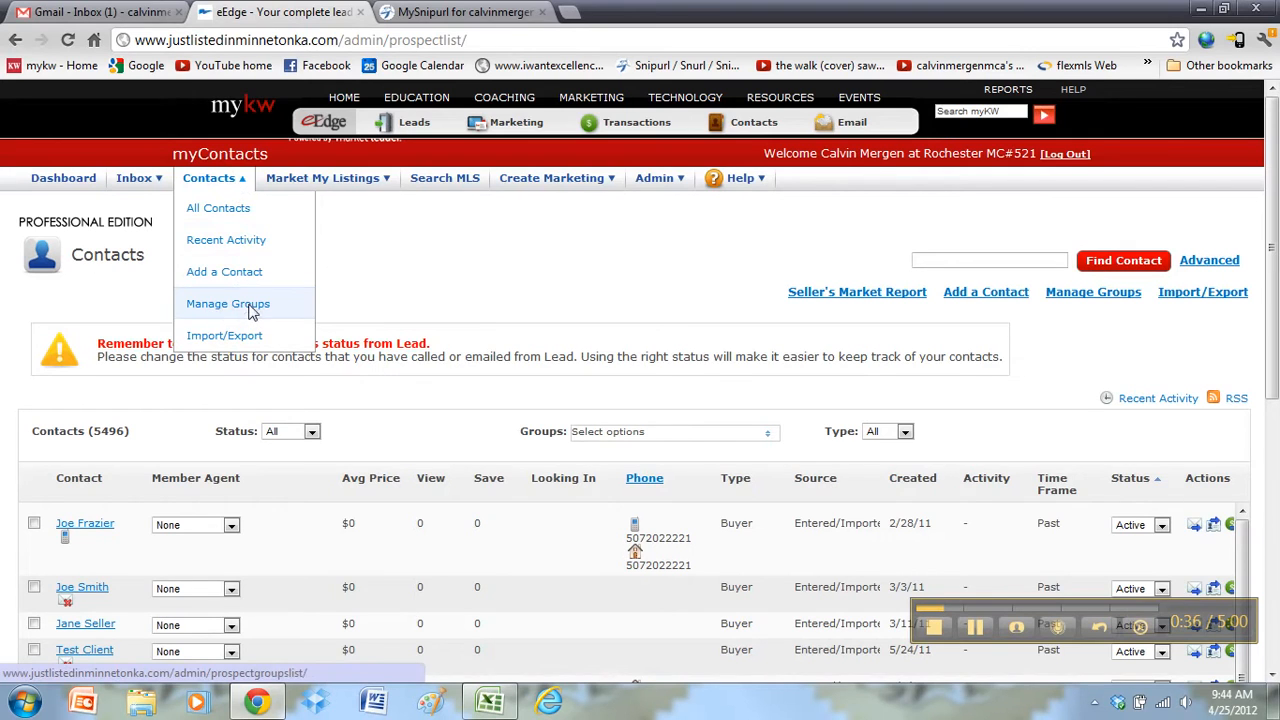
Step: Open Manage Groups and scroll the group list, highlighting the Closing Contract action Plan group
click(250, 310)
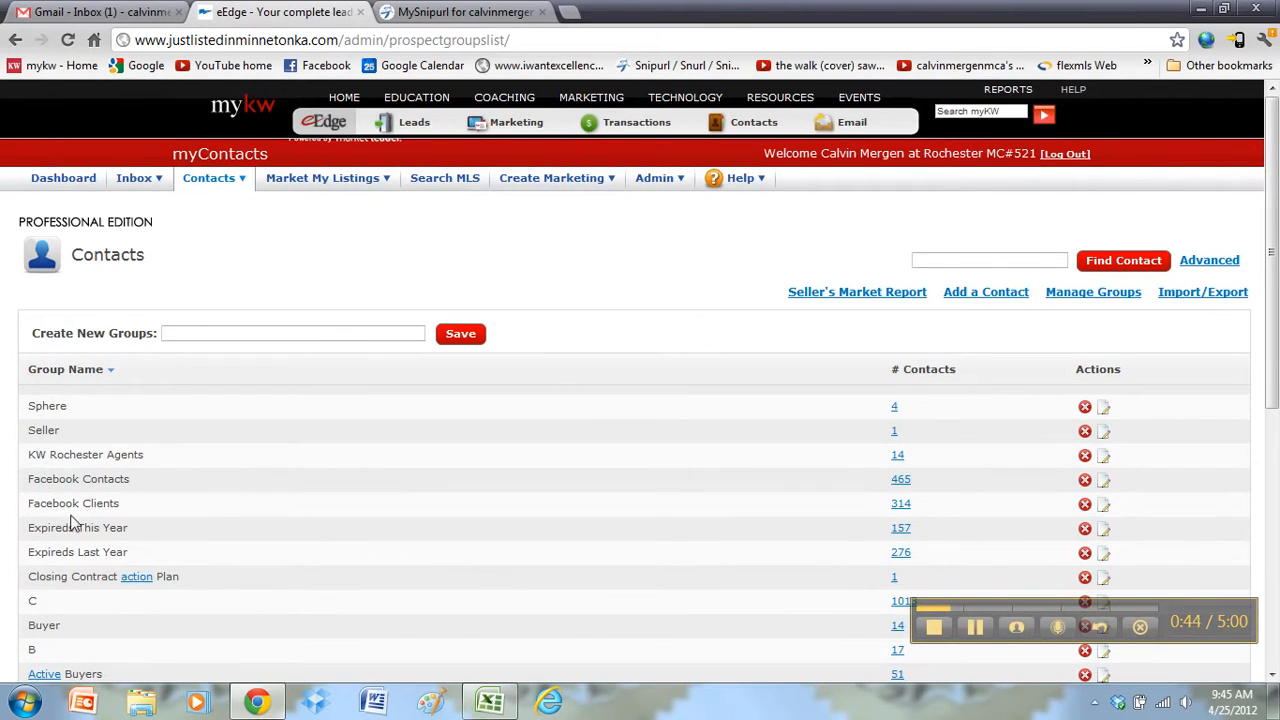
scroll(35, 503, down, 1)
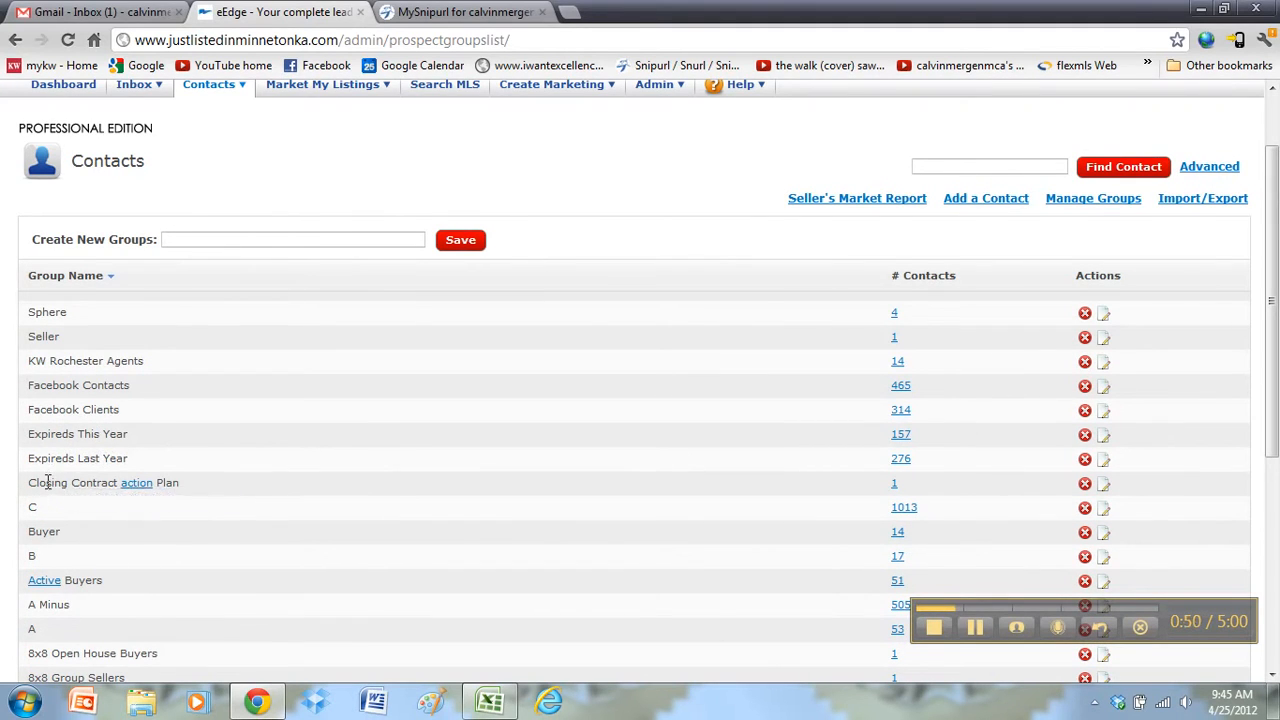
drag(46, 483, 166, 482)
scroll(35, 505, down, 3)
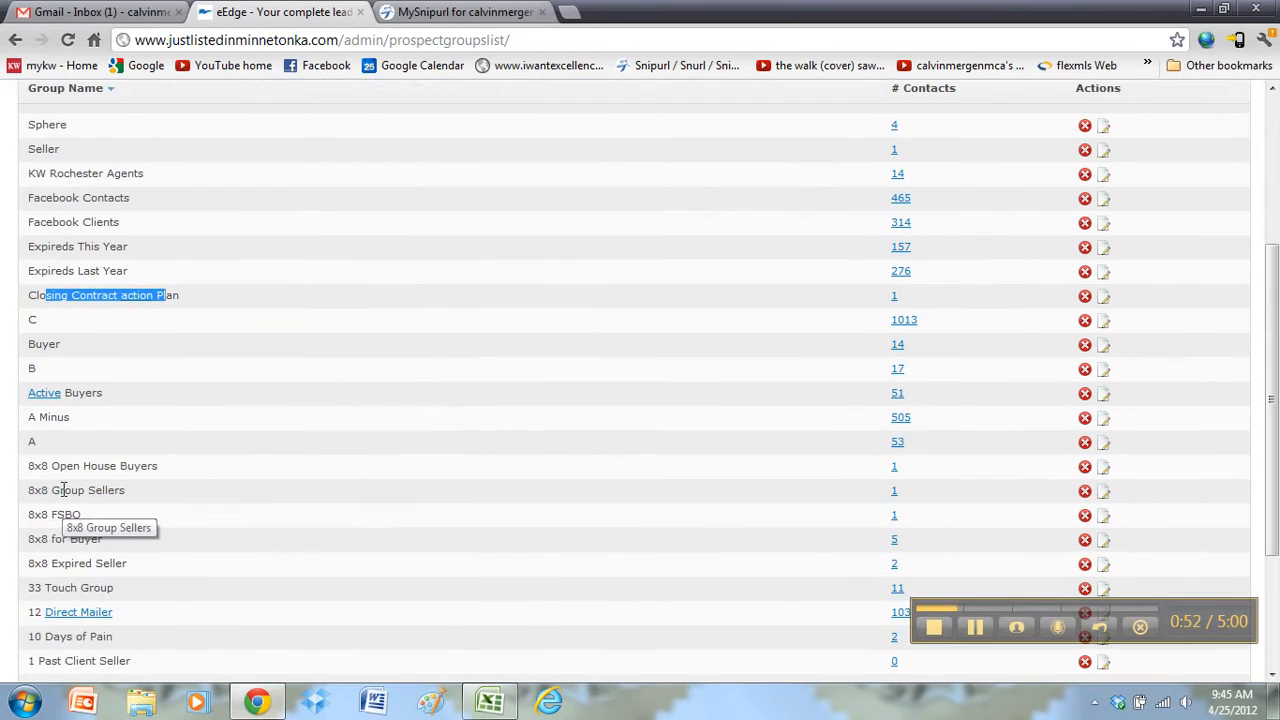
scroll(68, 505, up, 1)
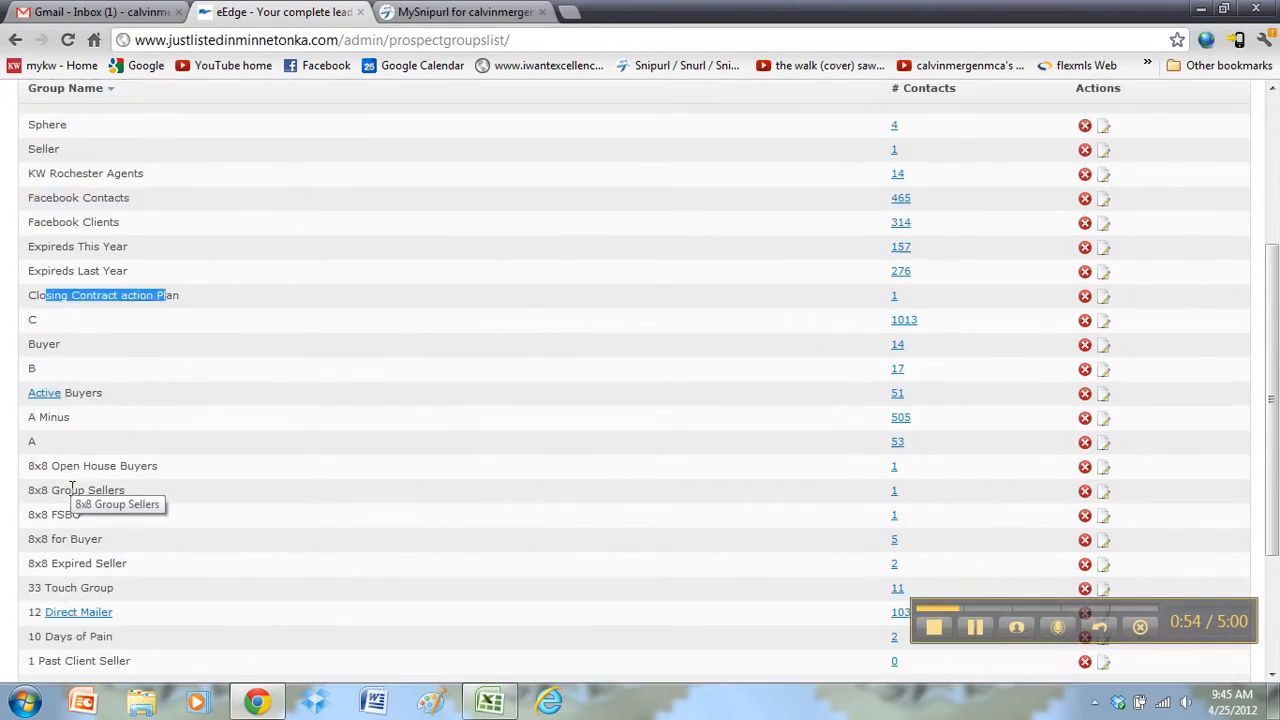
scroll(71, 488, down, 1)
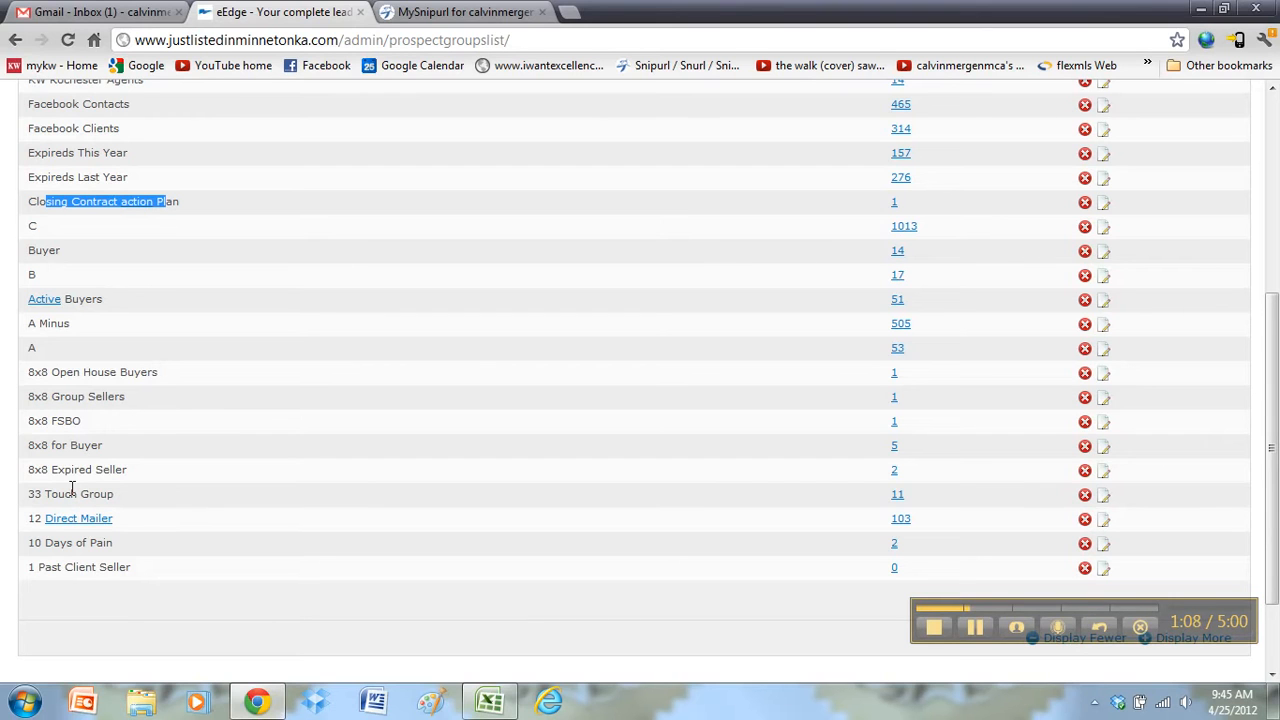
scroll(72, 488, up, 4)
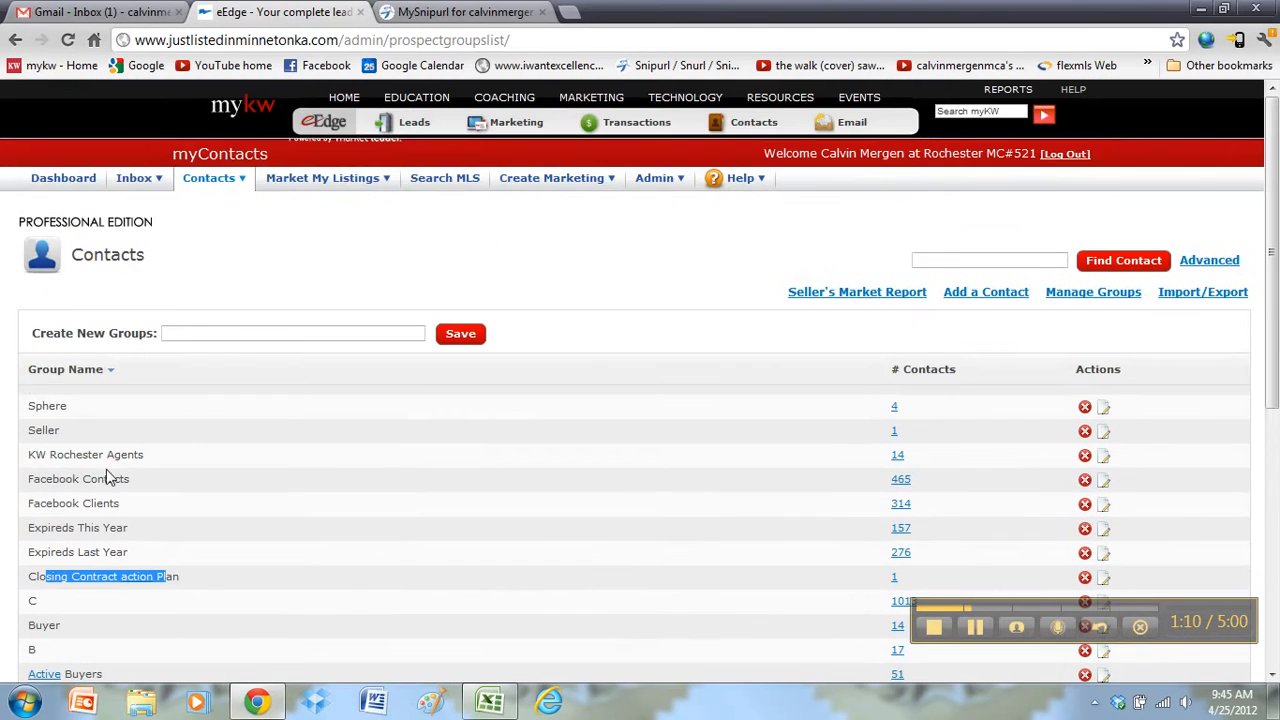
Step: Create a new contact group named 'dummy group'
click(192, 335)
text(dummy)
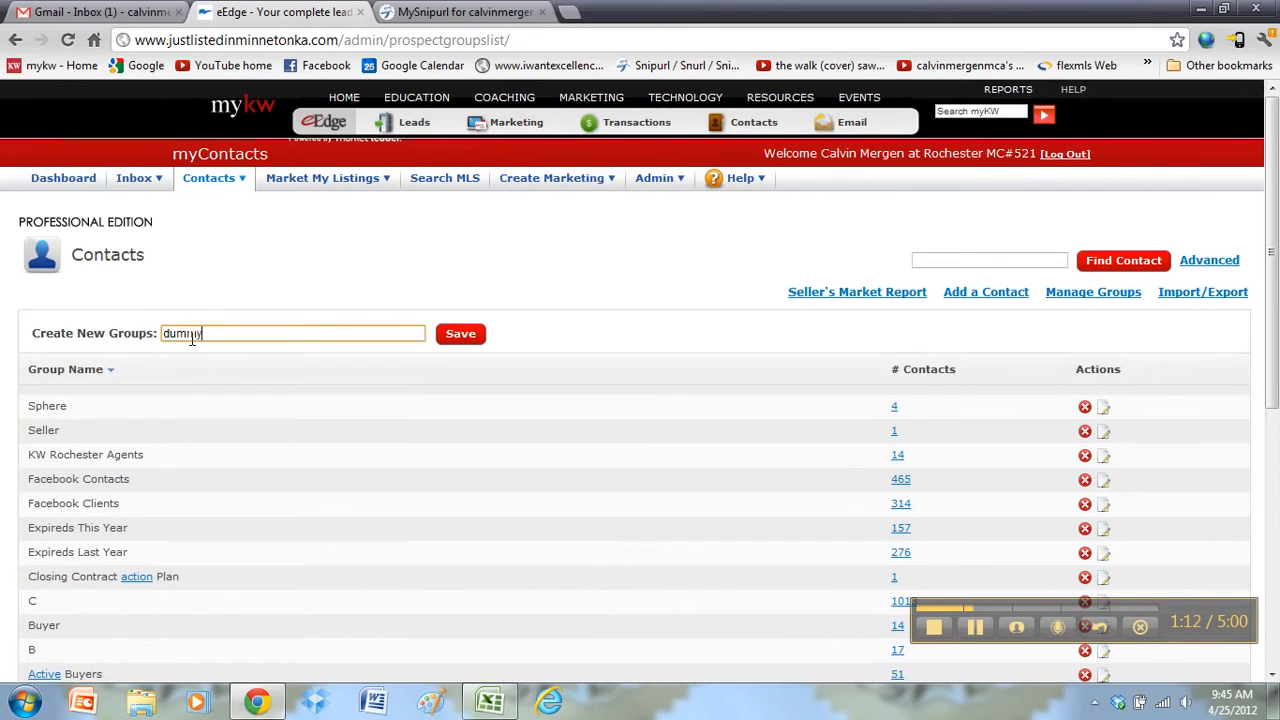
drag(259, 338, 114, 341)
click(224, 340)
text(group)
click(459, 335)
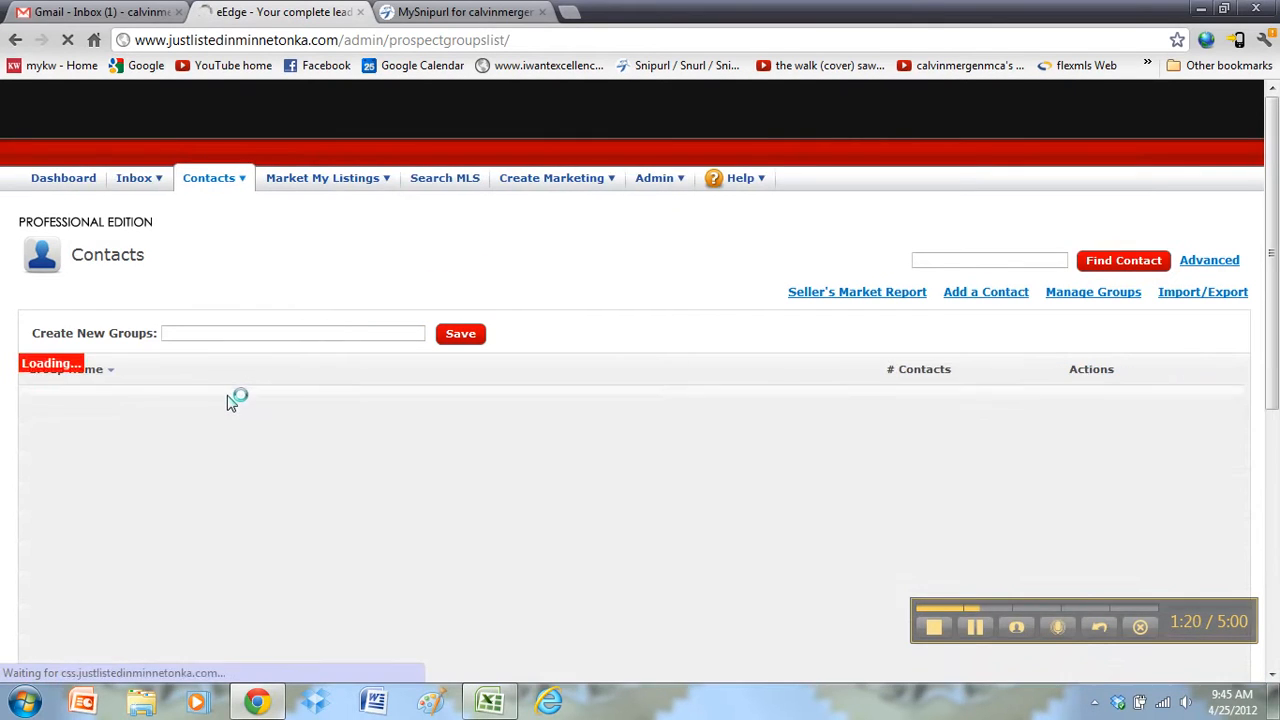
Step: Scroll the group counts and highlight Facebook Clients with 314 contacts
scroll(222, 406, down, 6)
scroll(205, 420, up, 2)
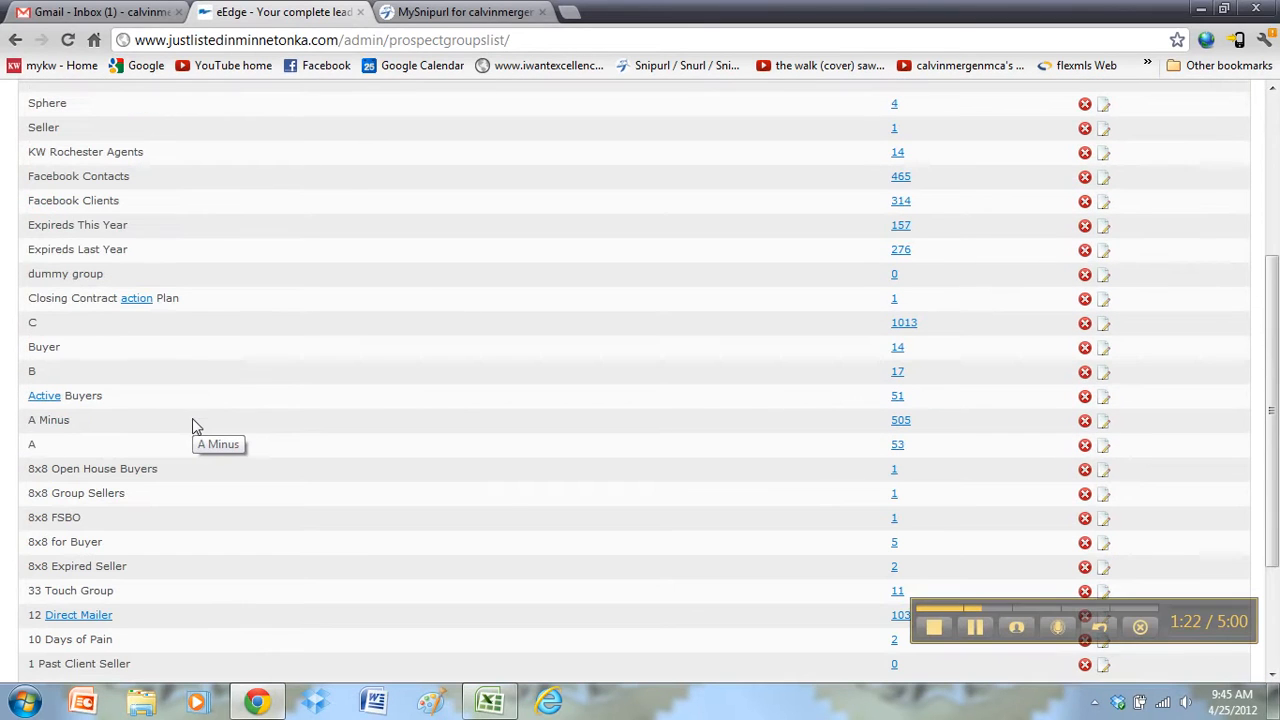
scroll(192, 418, down, 1)
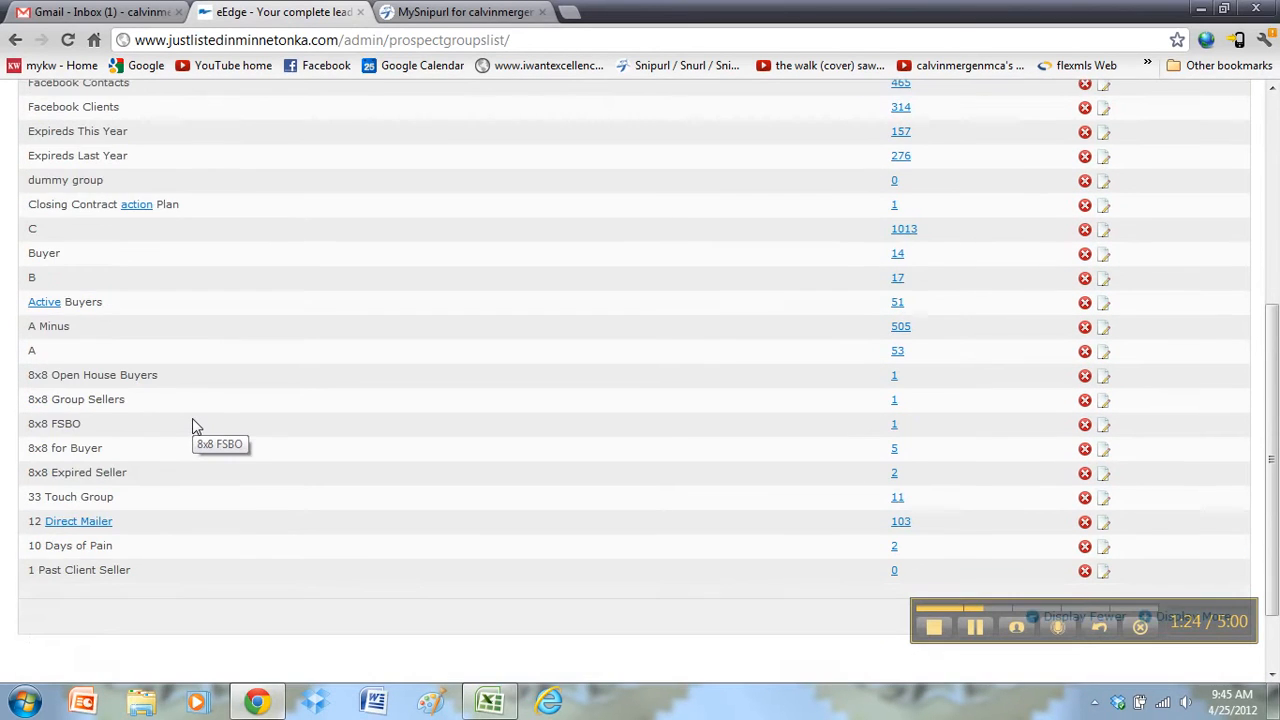
scroll(192, 418, up, 2)
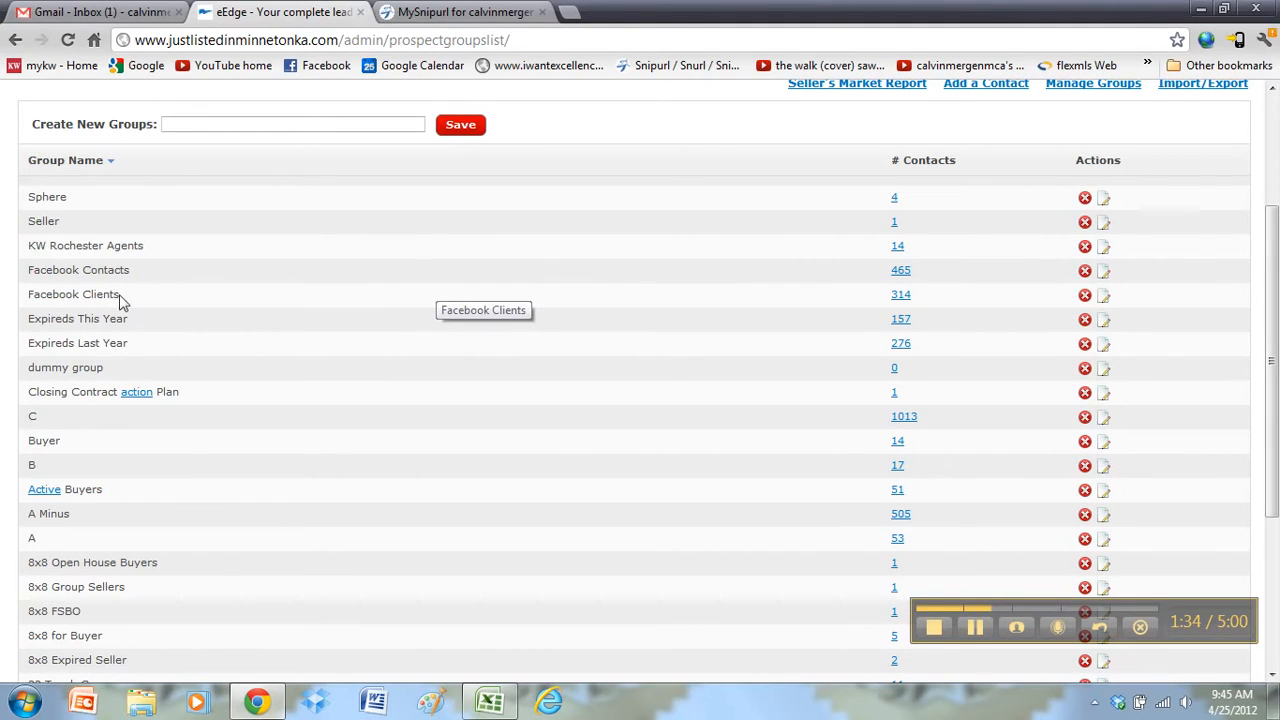
drag(120, 294, 72, 294)
drag(68, 198, 28, 198)
scroll(30, 200, up, 3)
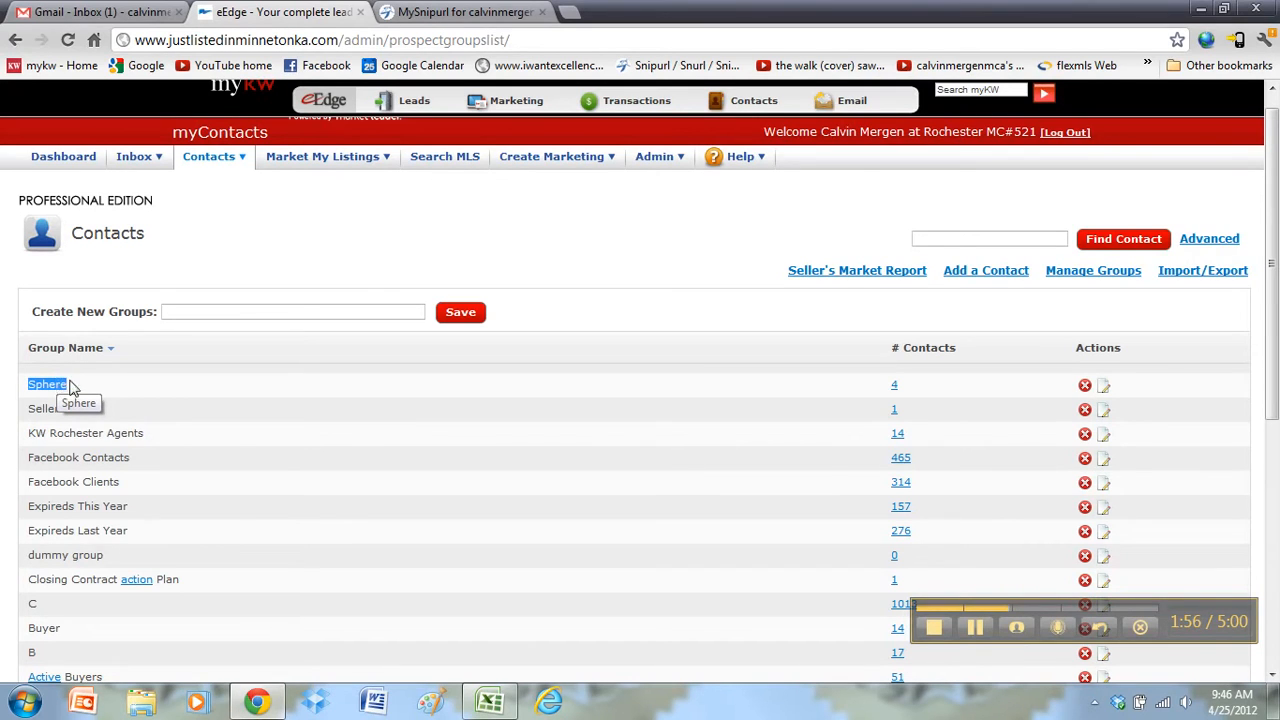
click(42, 385)
double_click(41, 385)
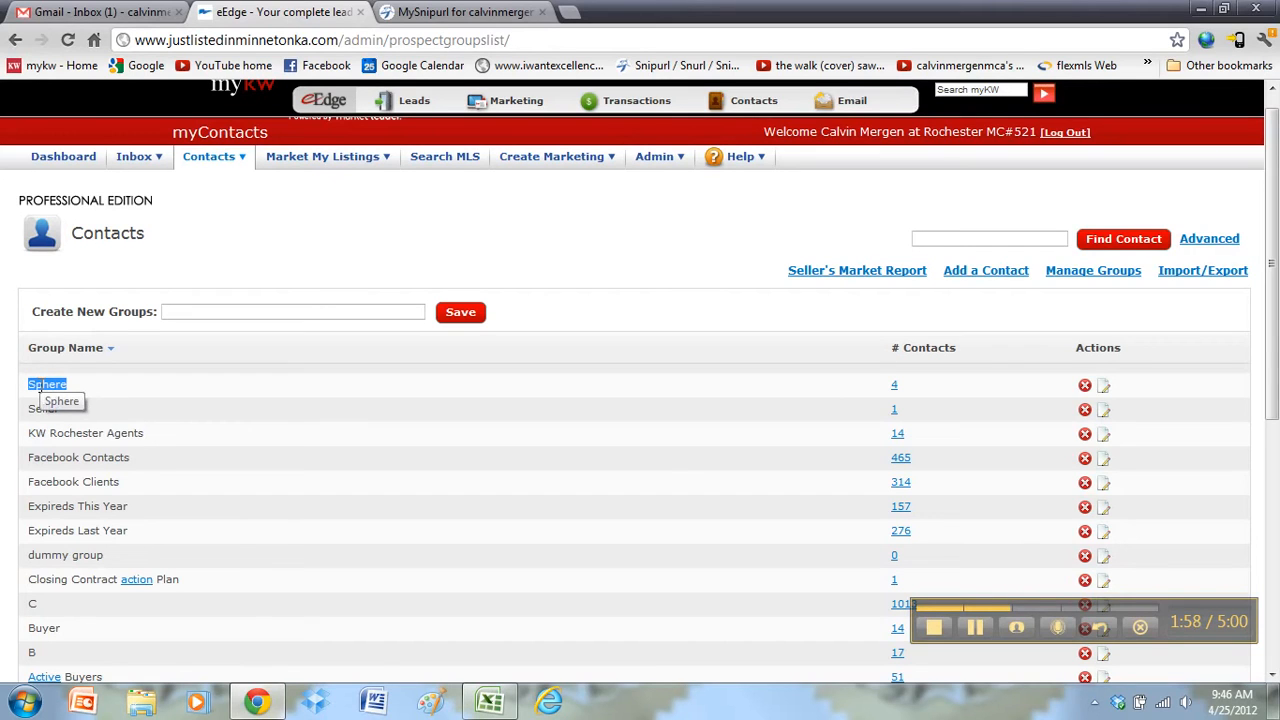
double_click(194, 382)
click(194, 377)
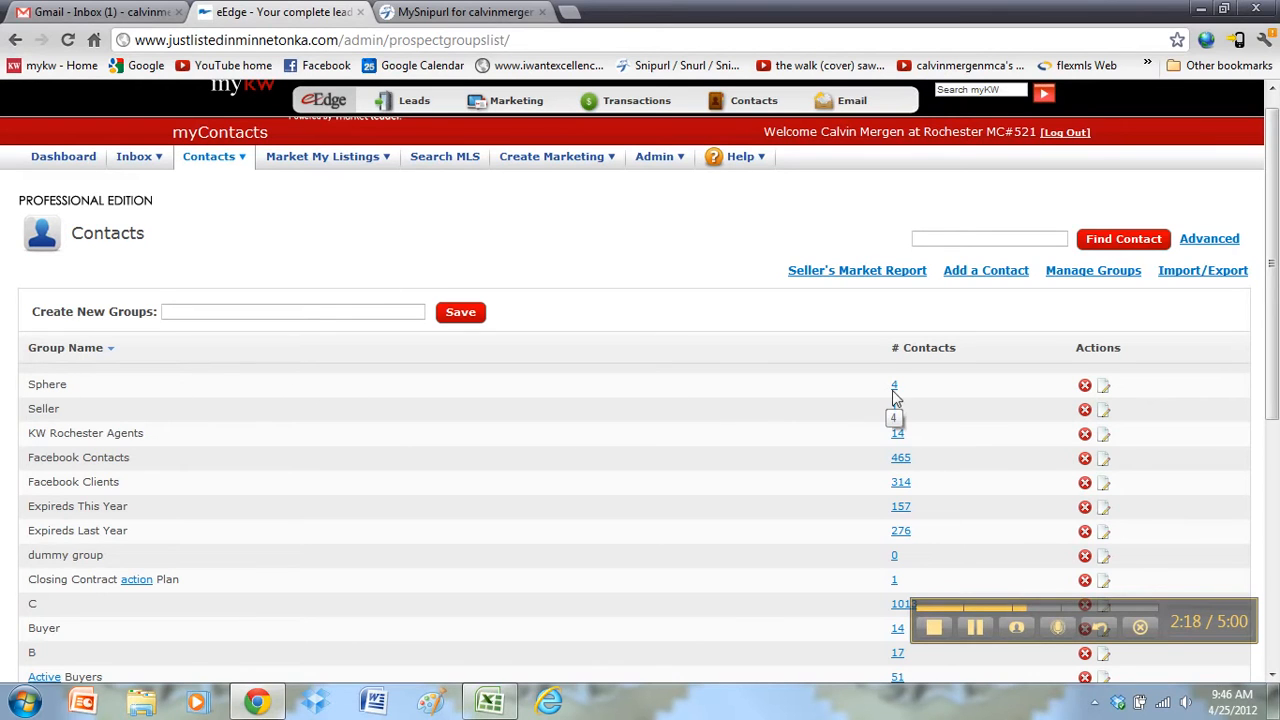
Step: Look through the Sphere group's contacts, then return to the groups list
click(894, 386)
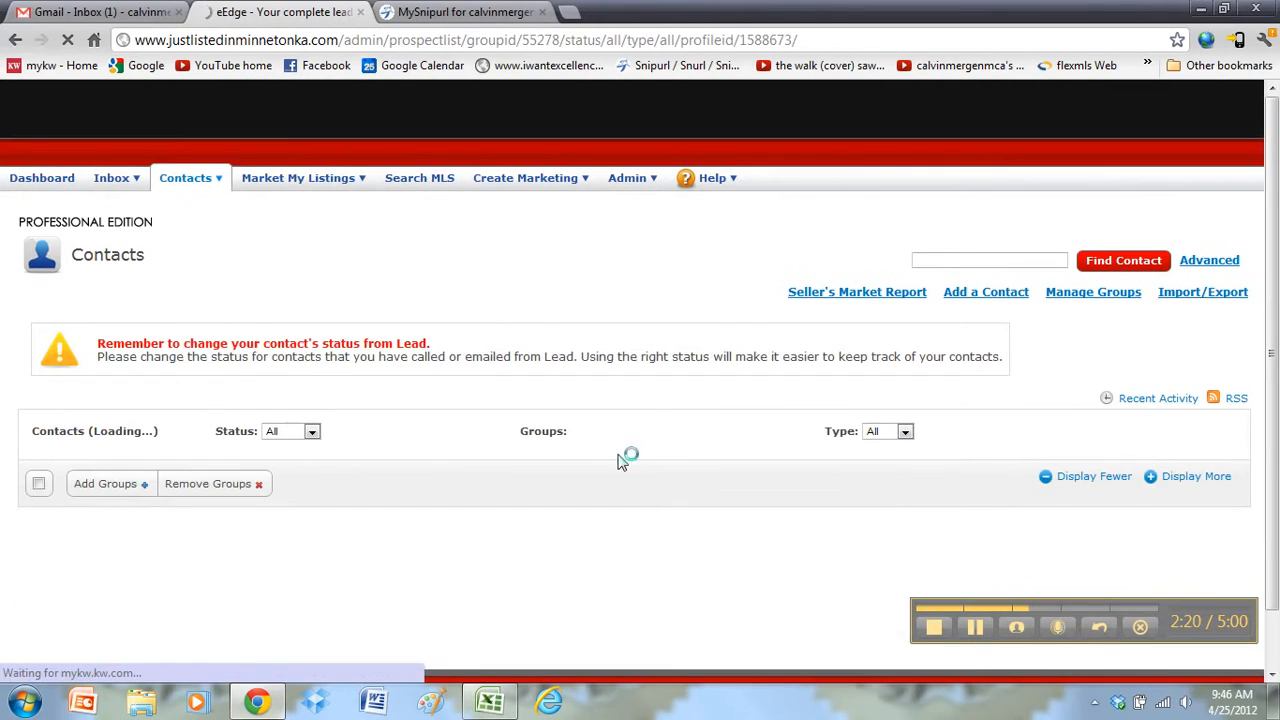
scroll(586, 460, down, 2)
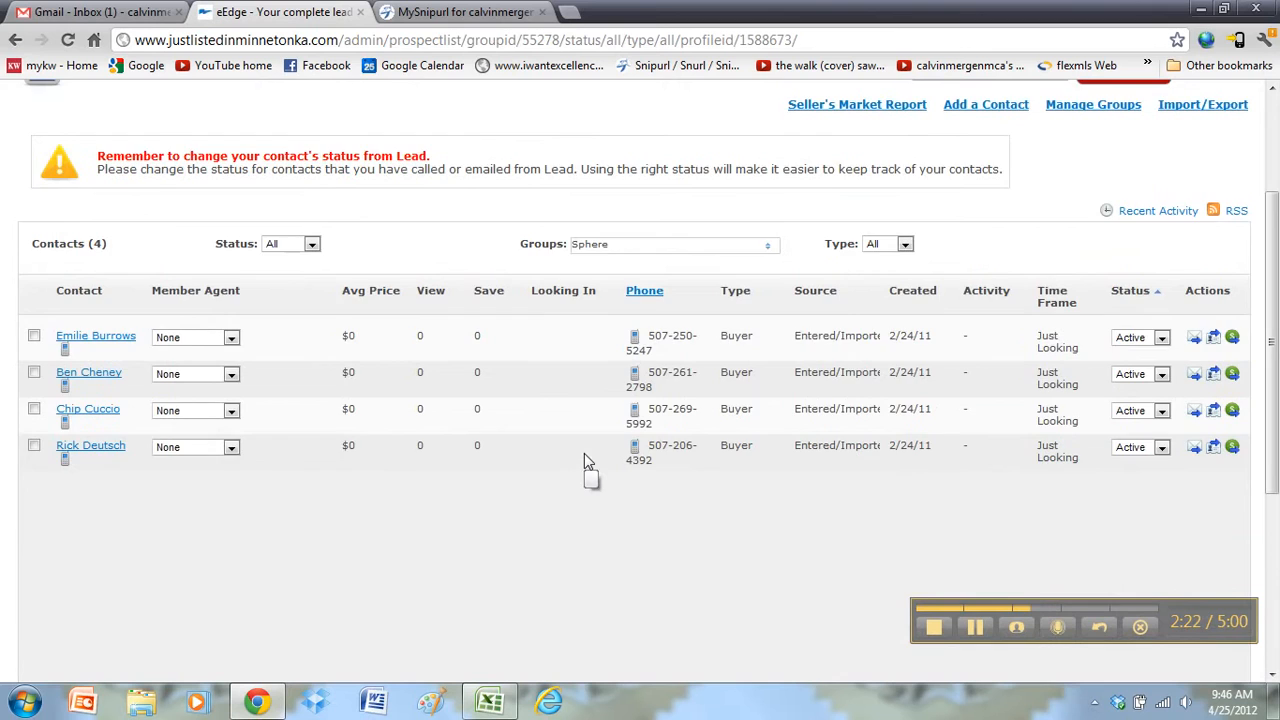
scroll(586, 460, up, 2)
scroll(586, 460, down, 2)
scroll(143, 413, up, 2)
mouse_move(213, 185)
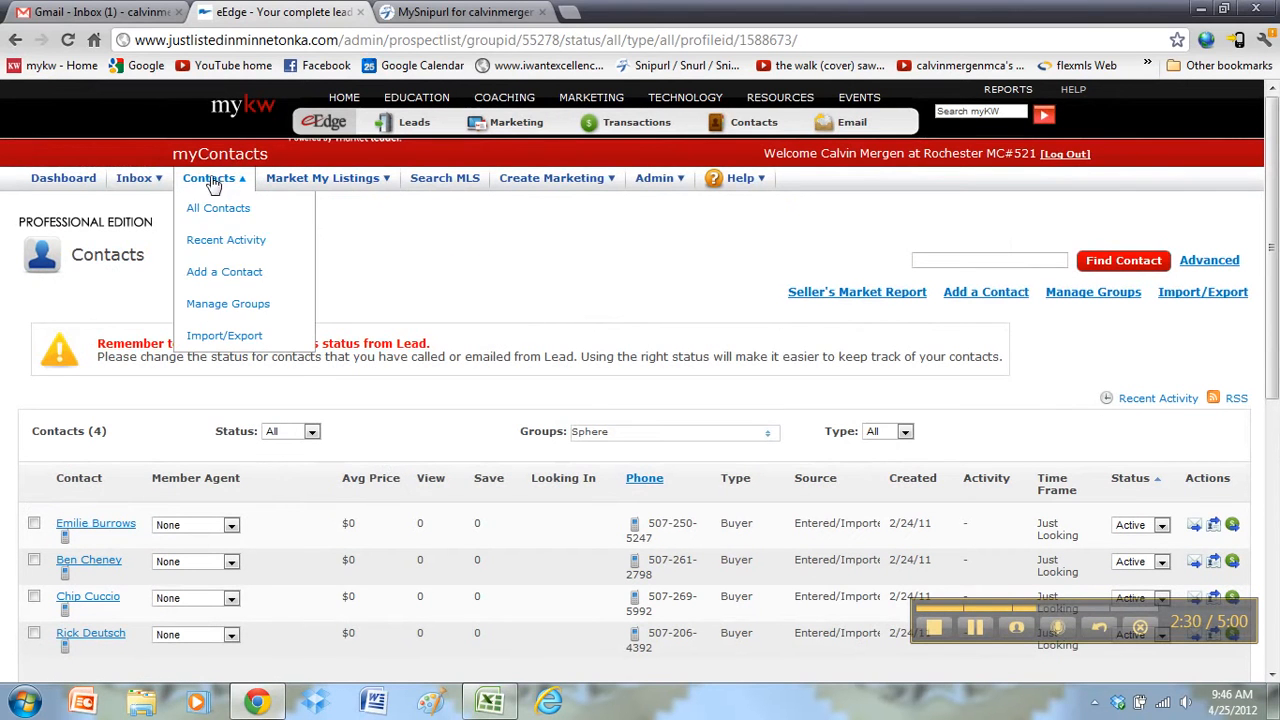
click(228, 303)
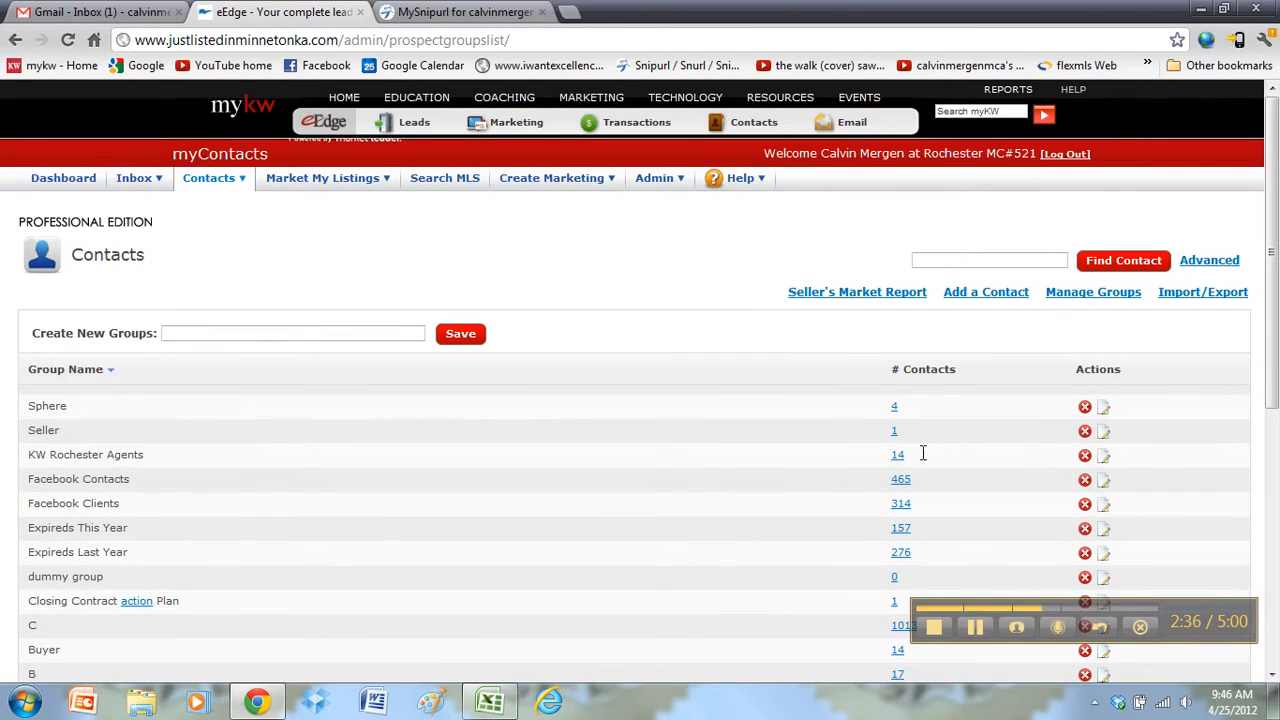
Step: Highlight KW Rochester Agents and its 14-contact count, then bring up Create Marketing options
drag(924, 453, 885, 452)
click(256, 479)
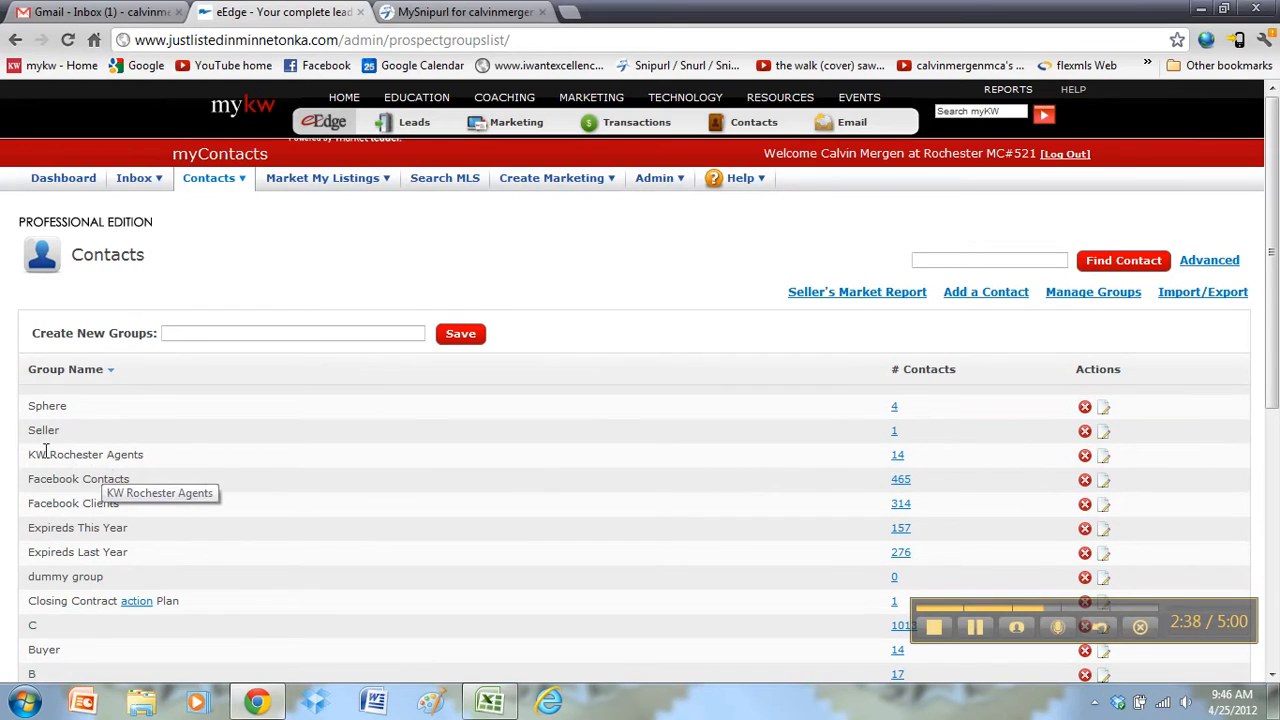
drag(38, 454, 871, 457)
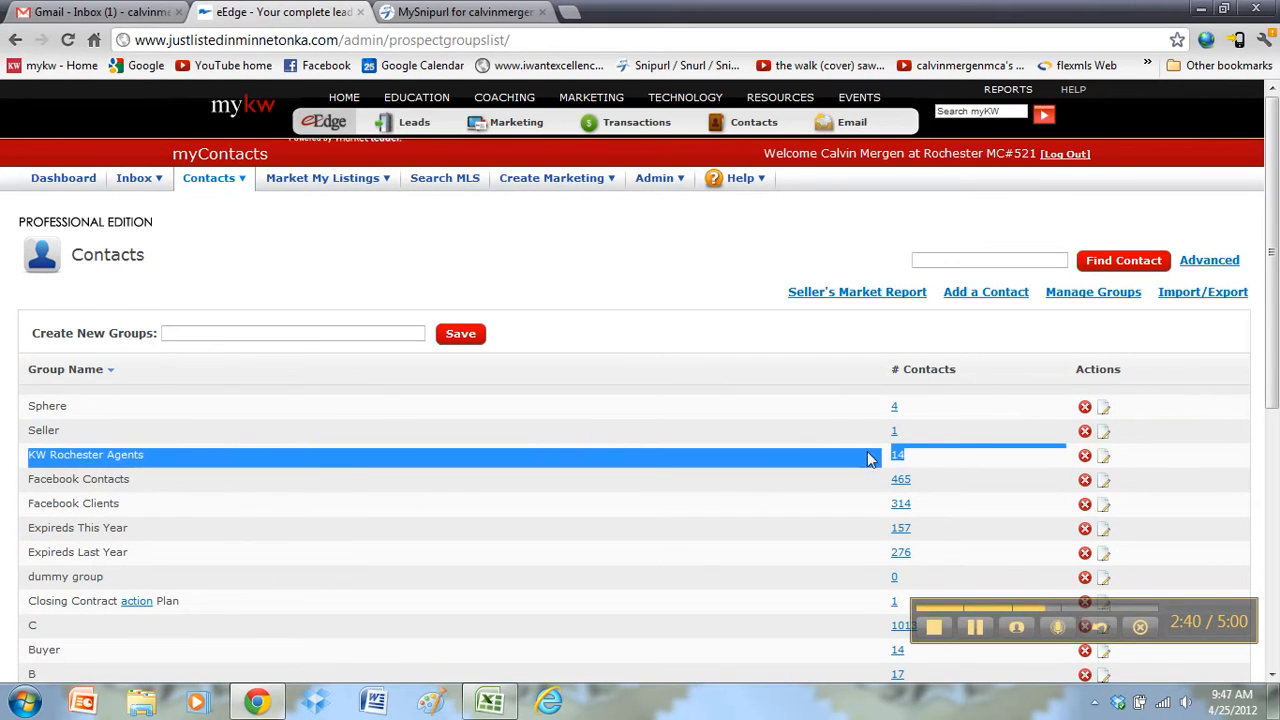
click(300, 467)
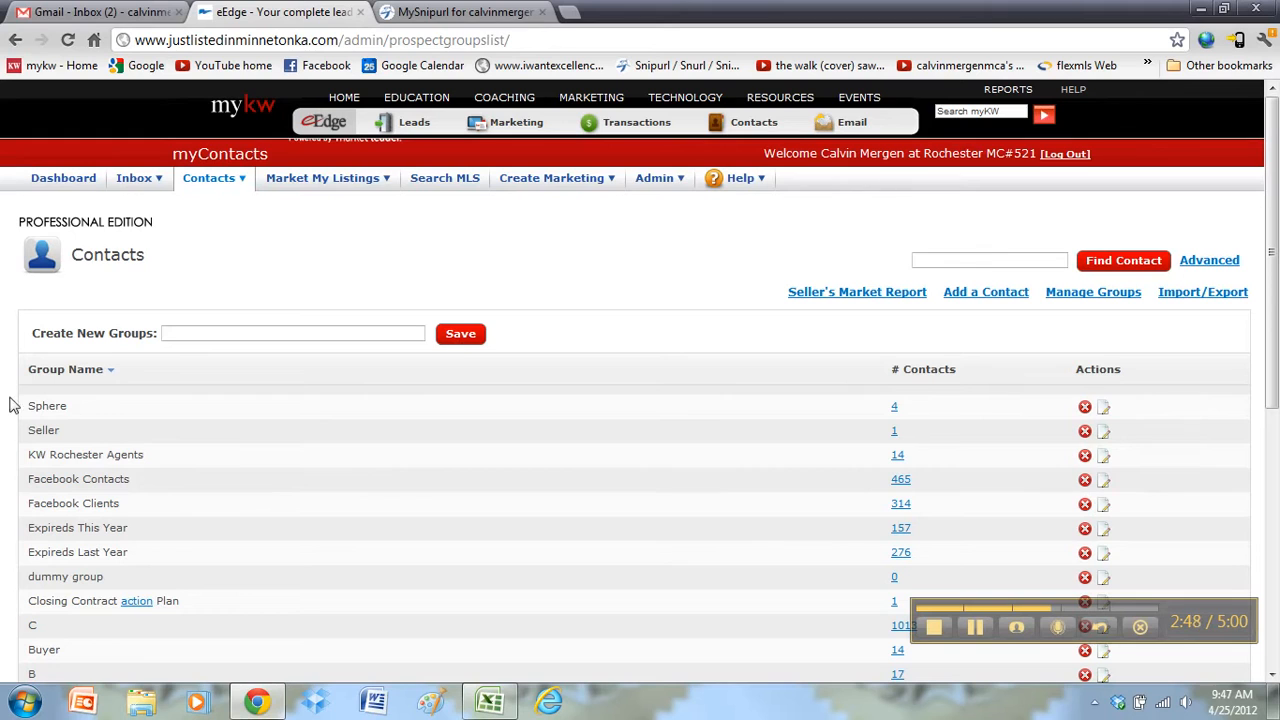
click(543, 188)
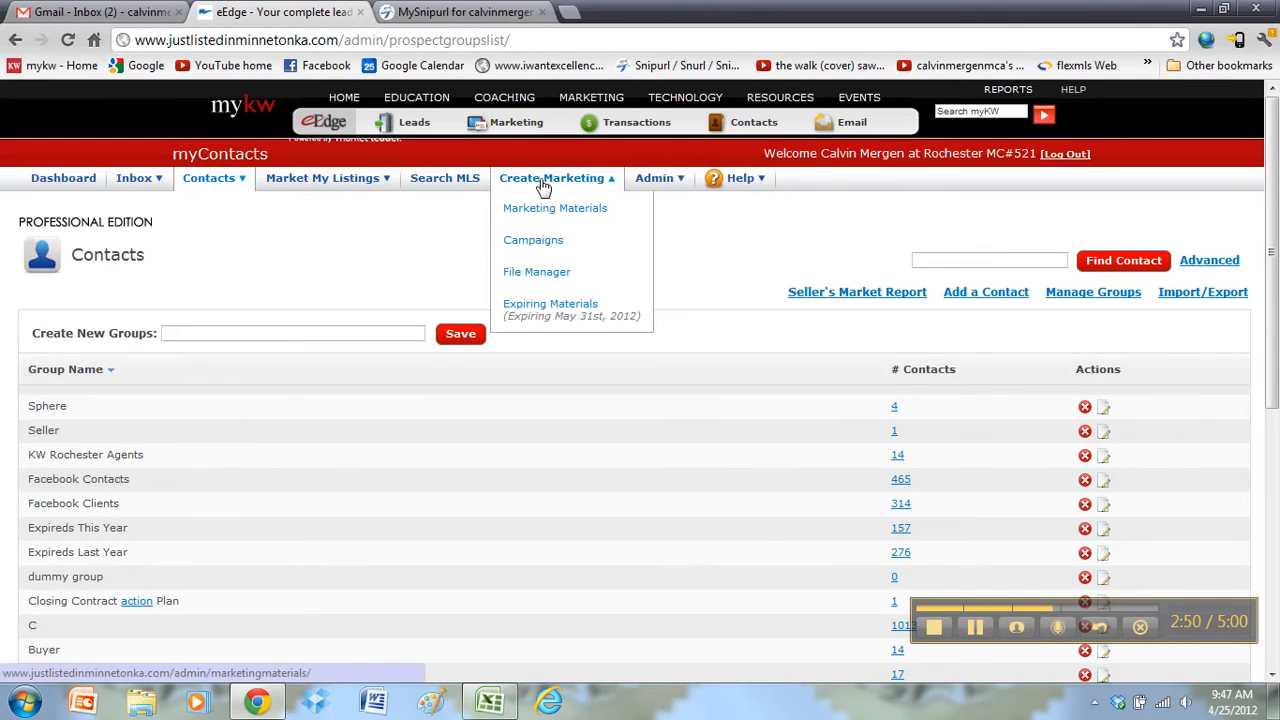
Step: In Campaigns, open Add/Remove Contacts for 33 Touch: On Your Side, currently 4 contacts
click(547, 247)
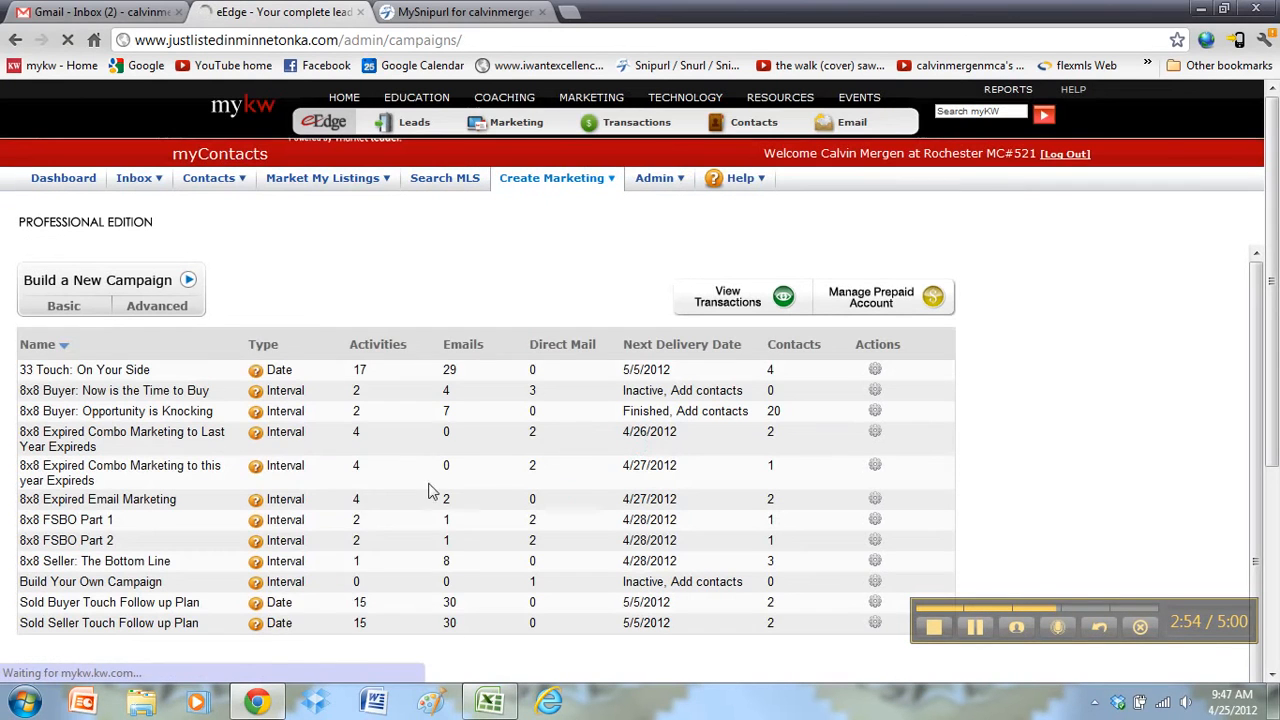
drag(62, 370, 183, 370)
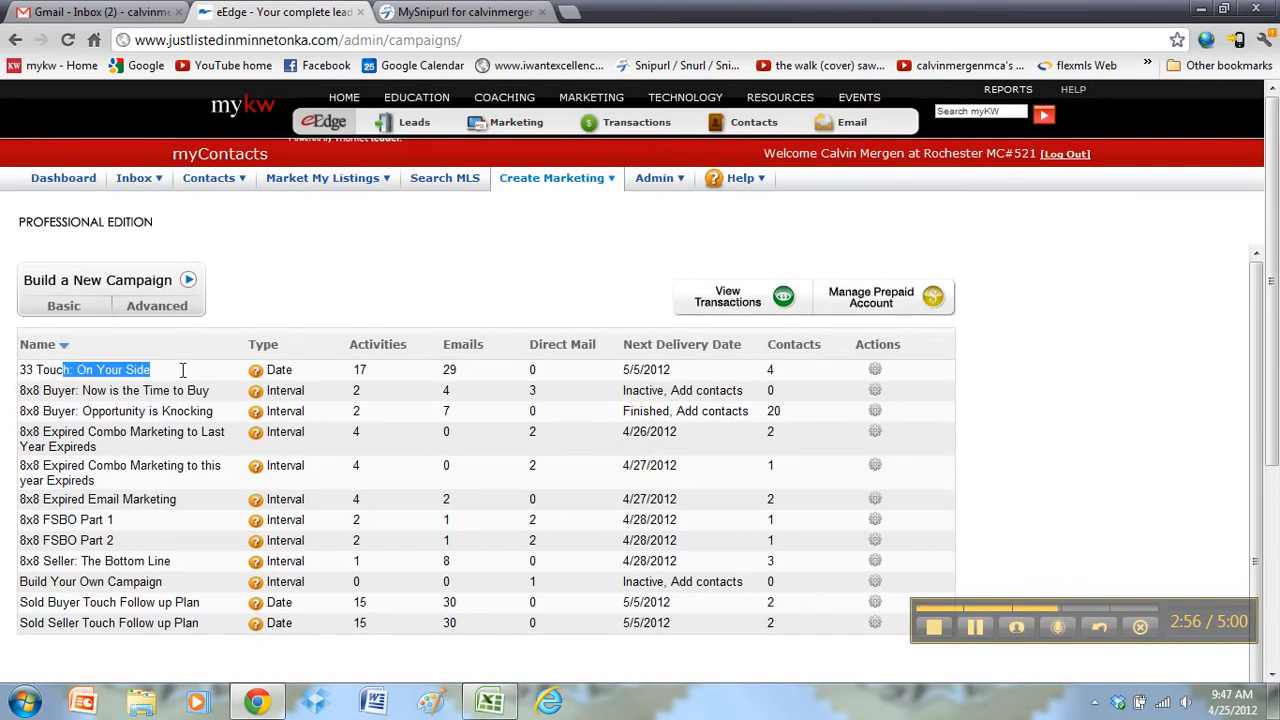
click(407, 378)
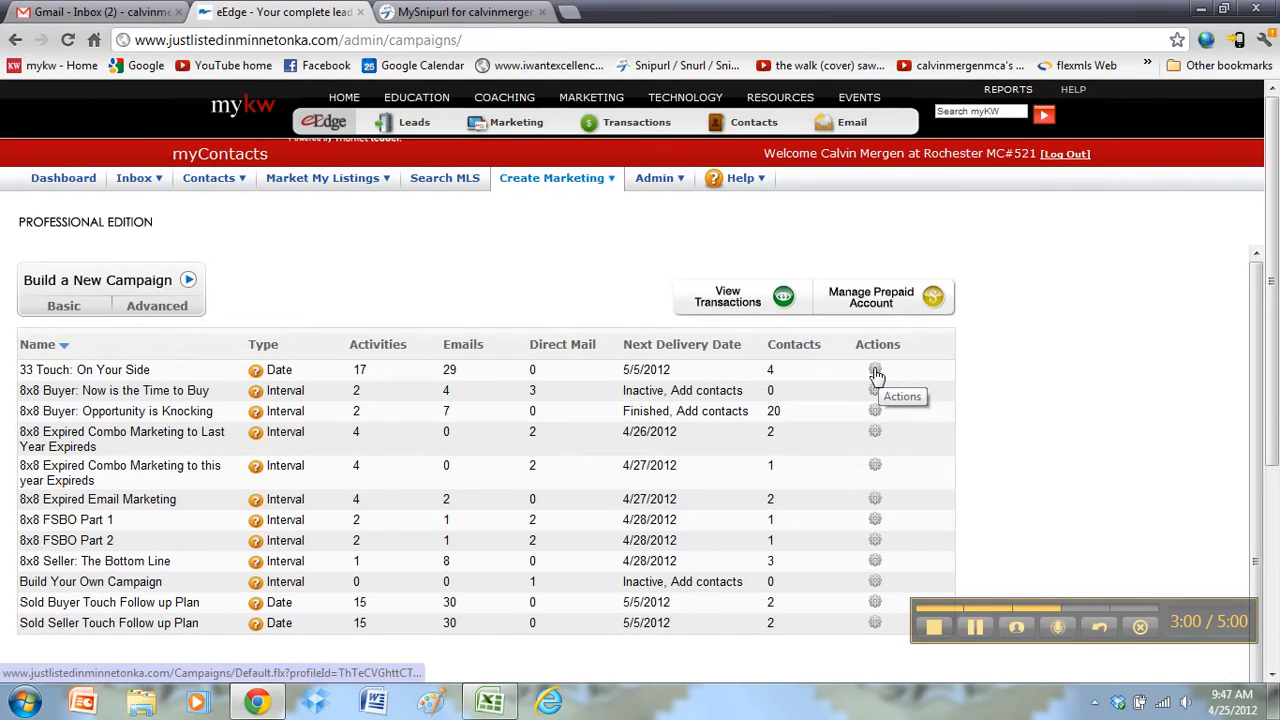
click(875, 371)
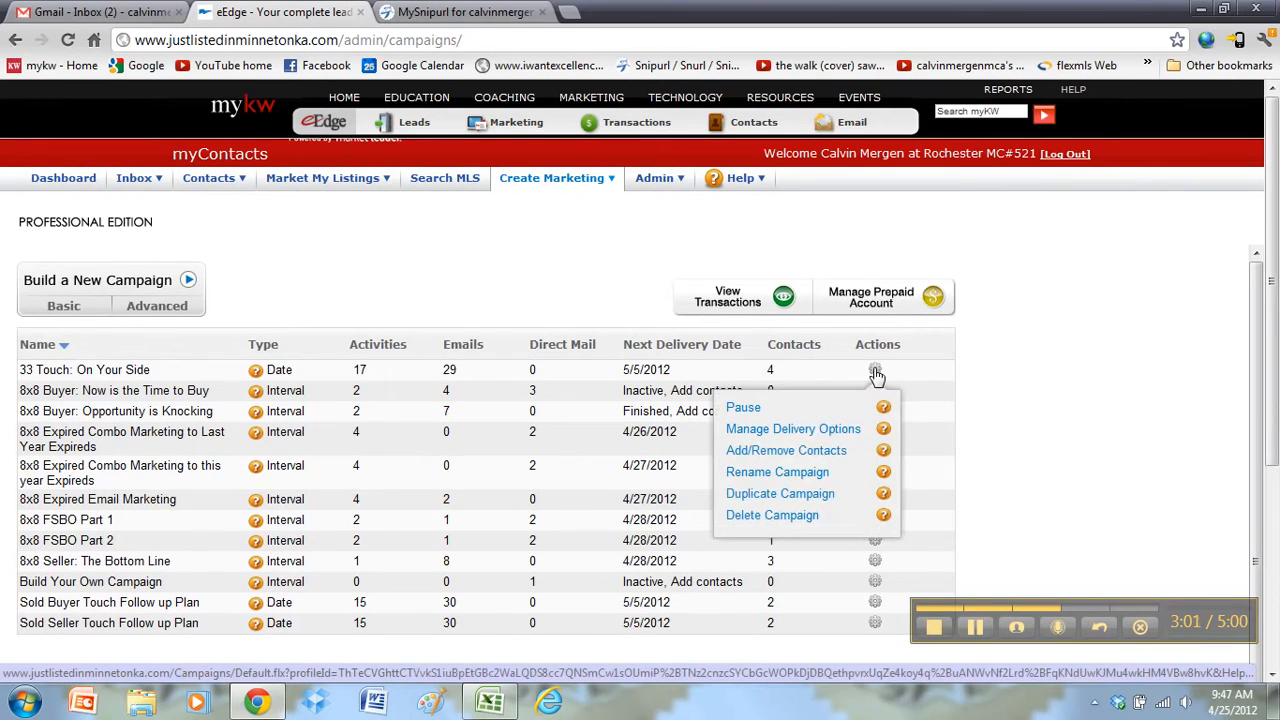
click(782, 452)
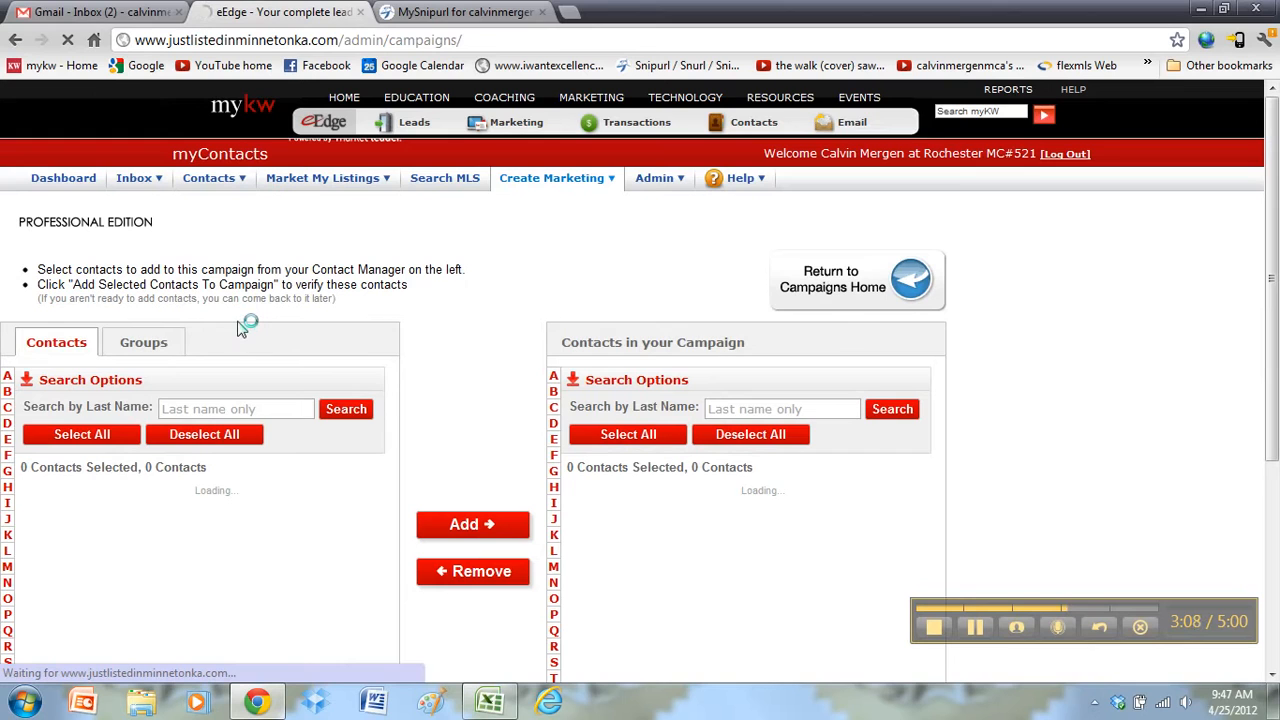
Step: Add the KW Rochester Agents group to 33 Touch, bringing 13 new contacts in
click(150, 340)
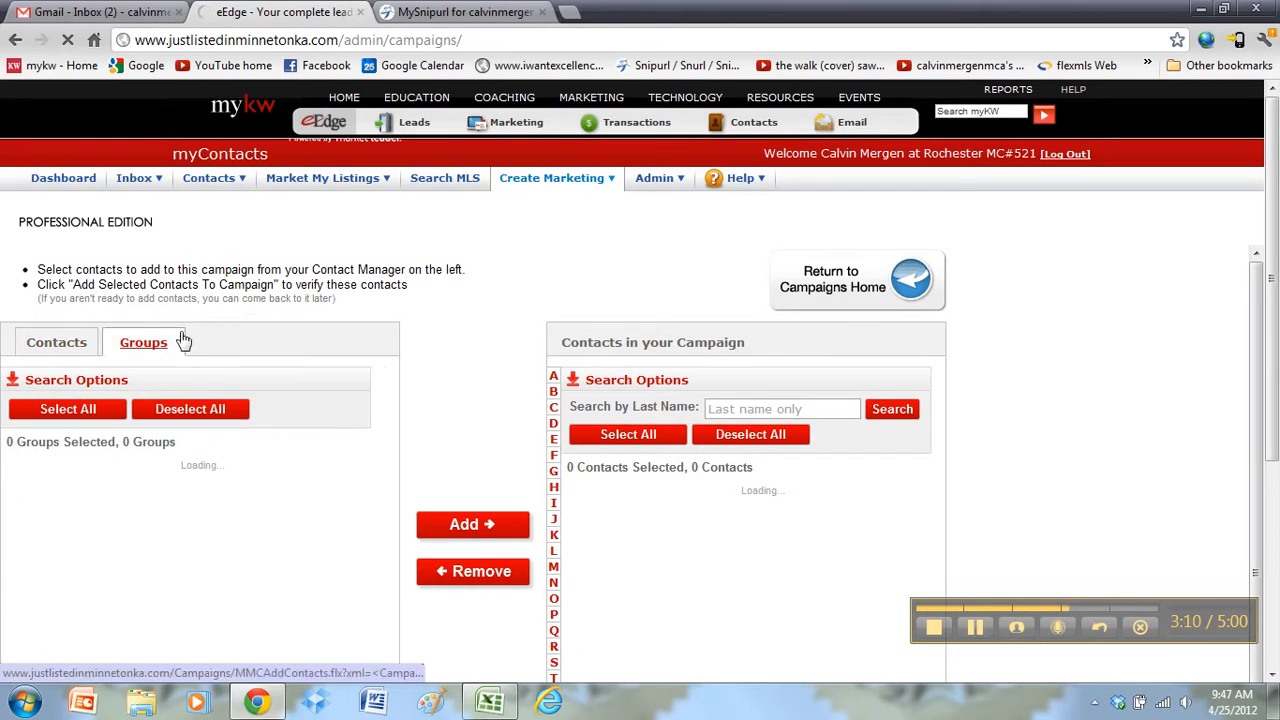
scroll(237, 283, down, 1)
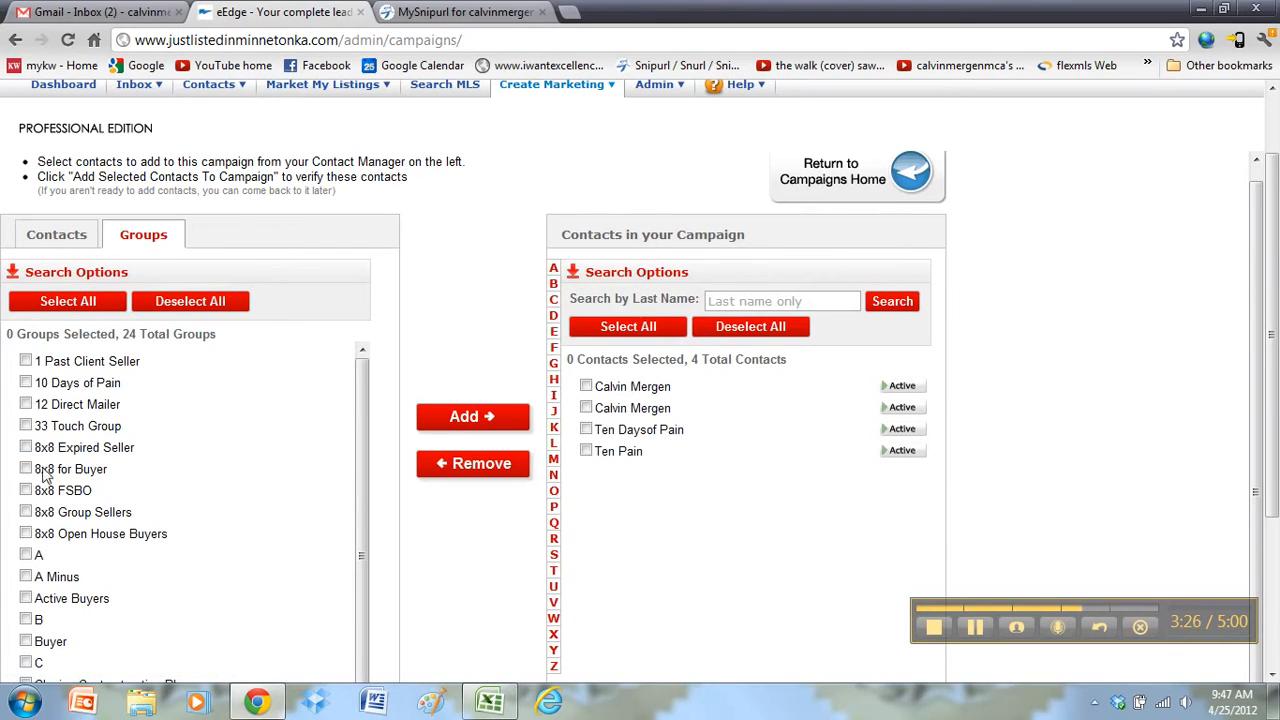
mouse_move(361, 383)
mouse_down()
mouse_move(362, 422)
mouse_move(361, 368)
mouse_up()
scroll(358, 460, down, 2)
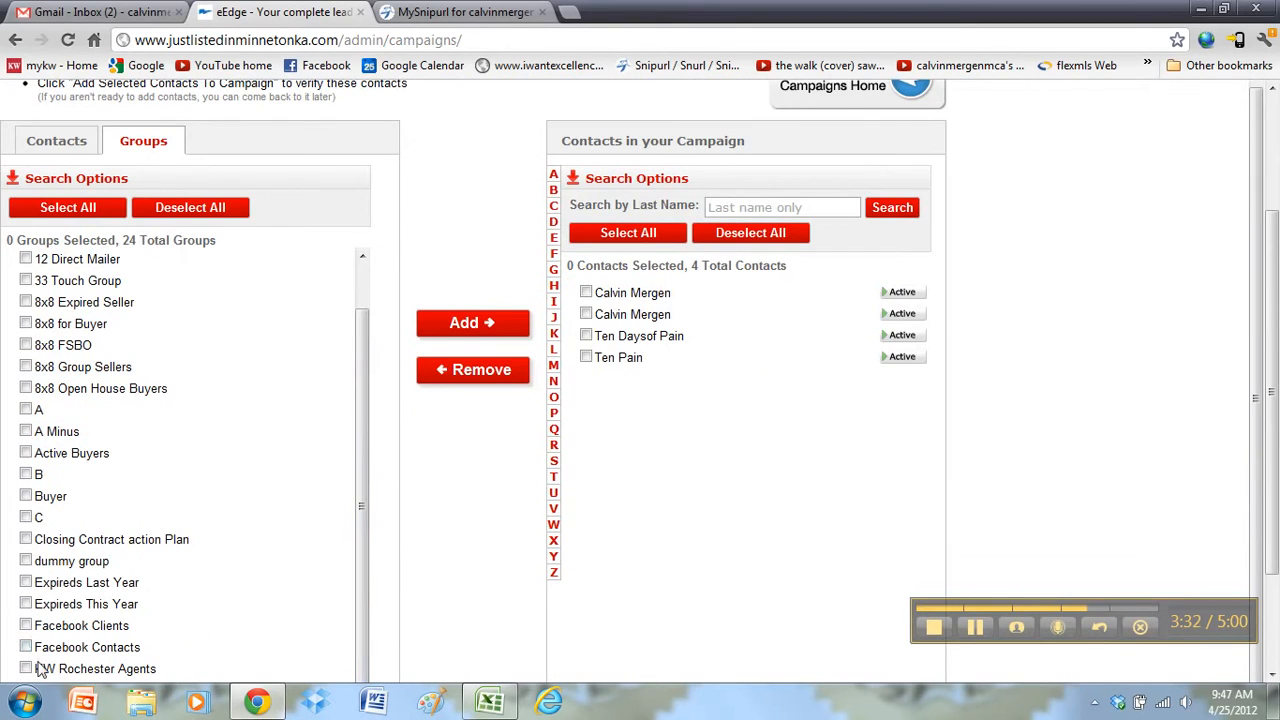
click(26, 669)
click(504, 334)
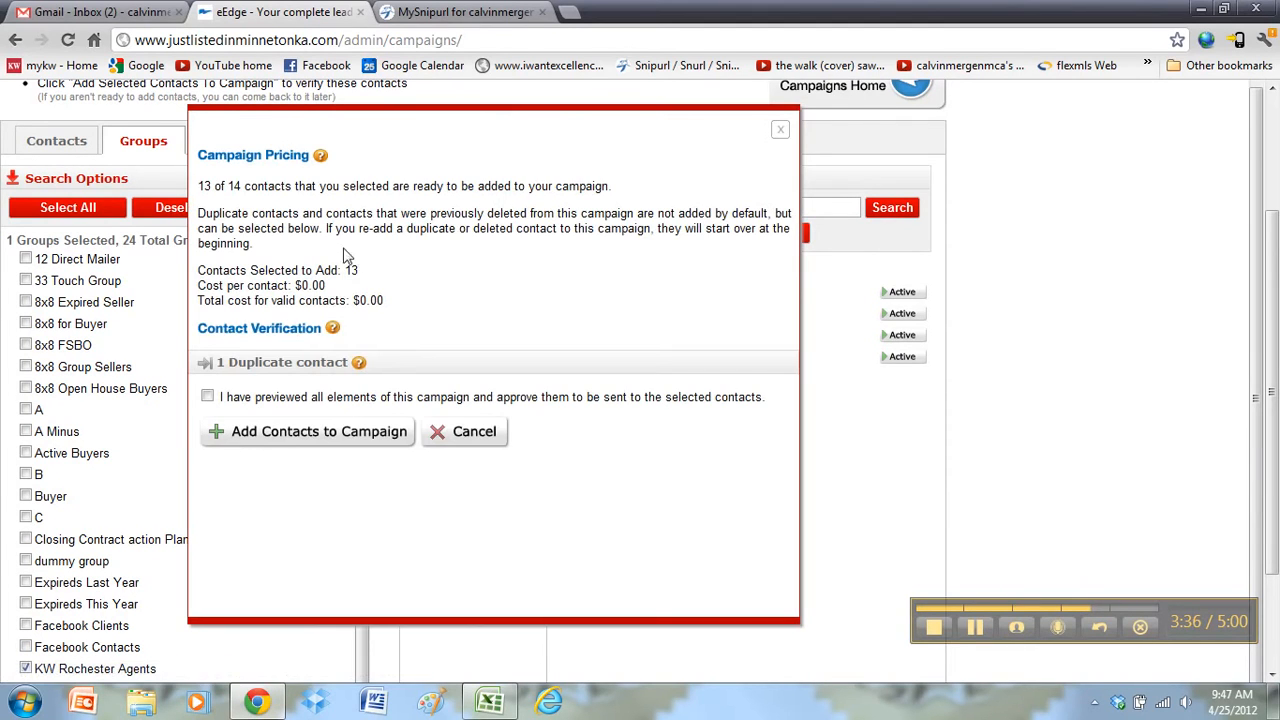
click(296, 441)
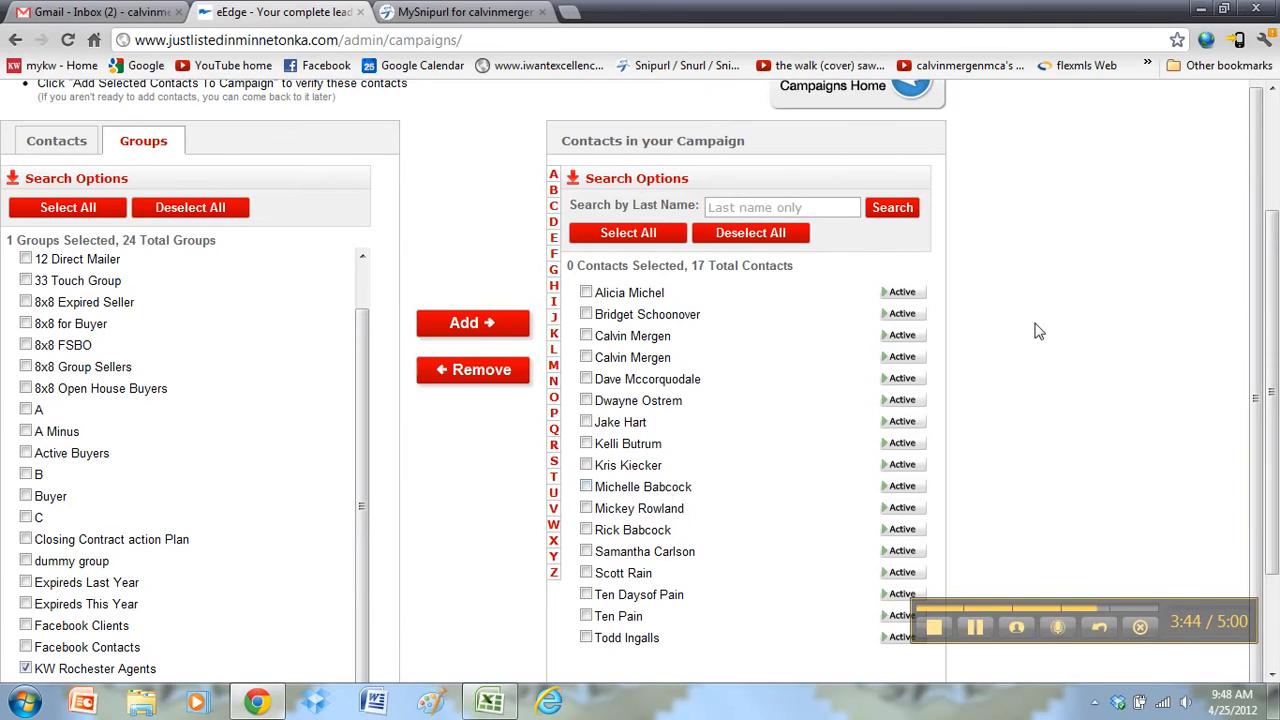
Step: Confirm 33 Touch: On Your Side shows 17 contacts, then go to Manage Groups
scroll(1094, 346, down, 1)
scroll(1078, 372, up, 2)
scroll(1078, 372, up, 1)
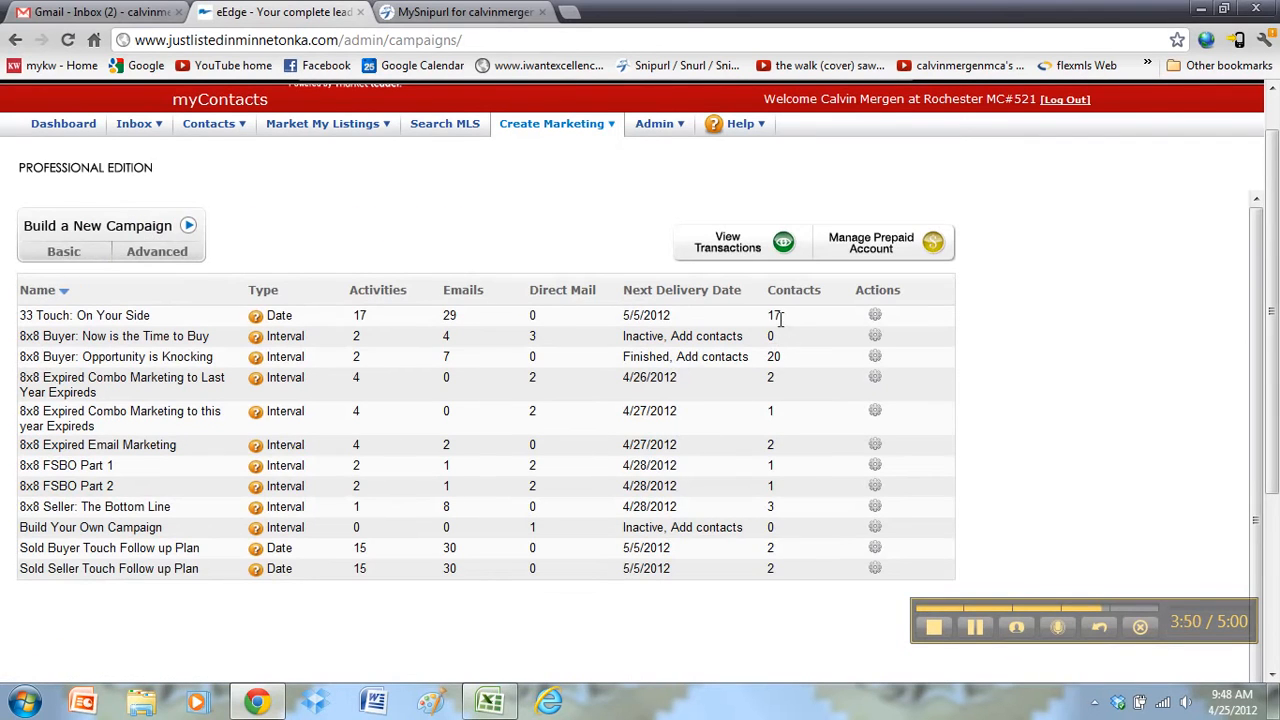
double_click(779, 316)
drag(37, 315, 757, 316)
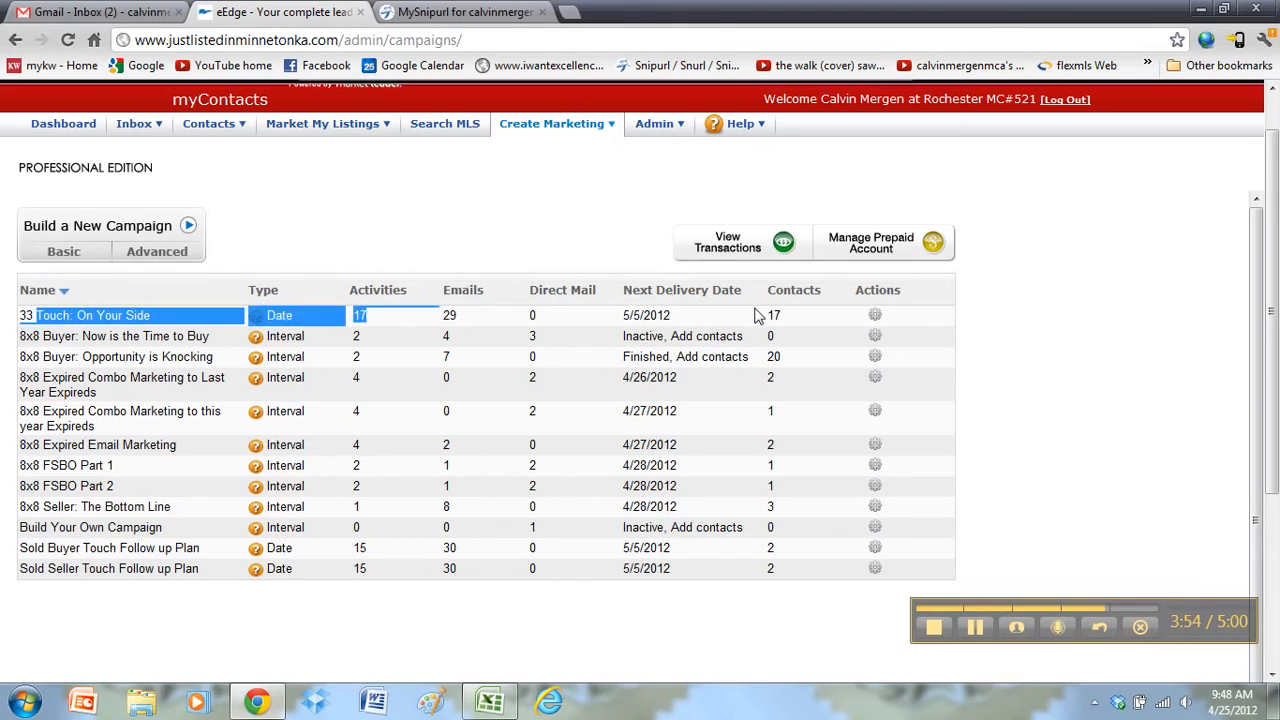
click(757, 316)
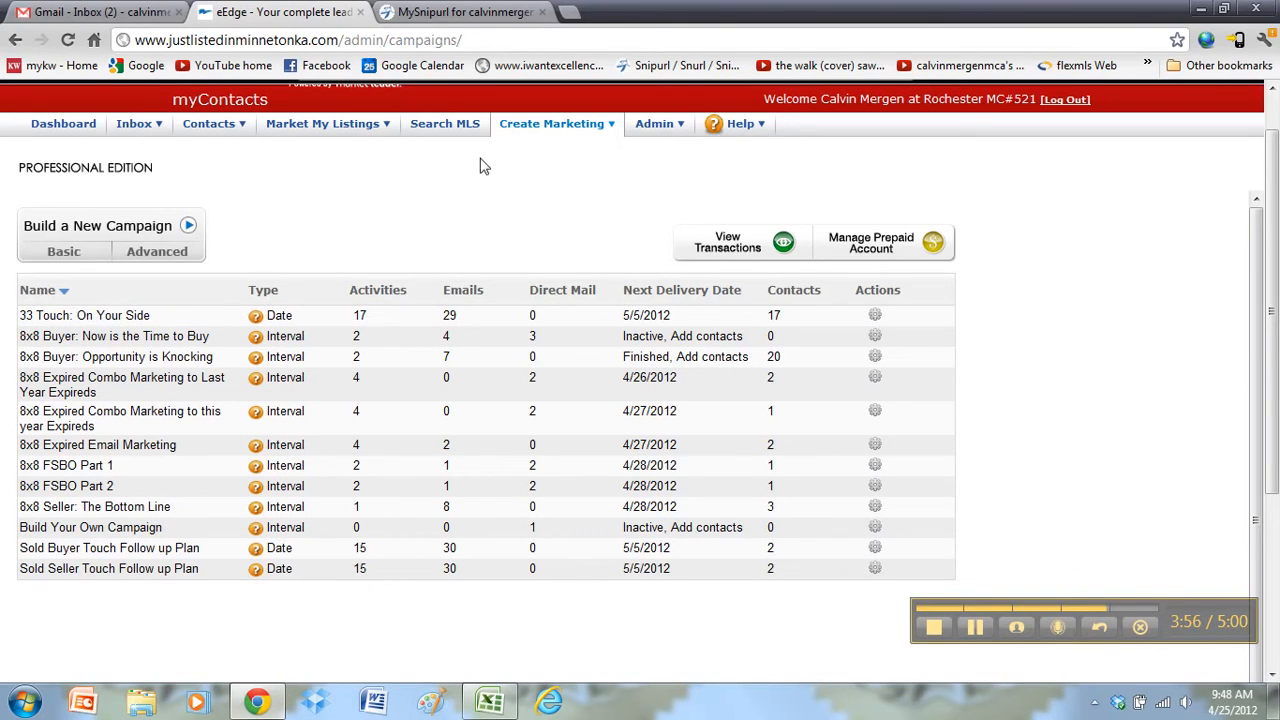
mouse_move(222, 130)
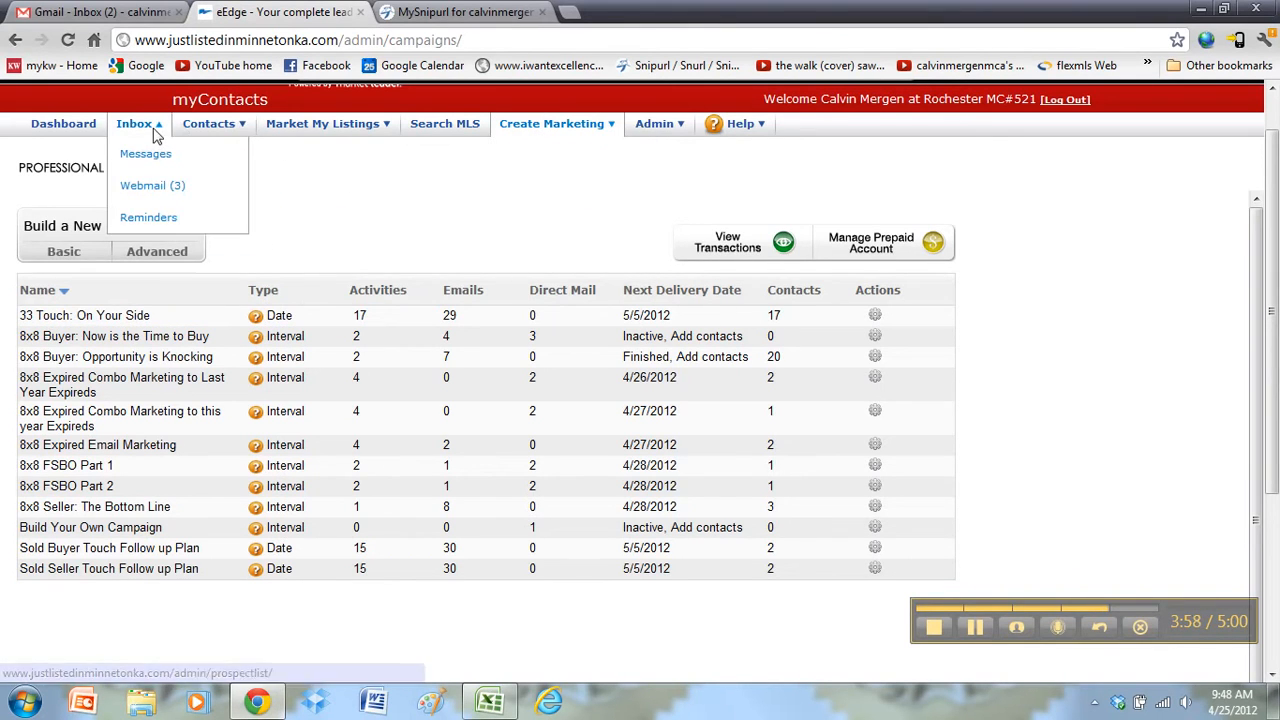
click(242, 248)
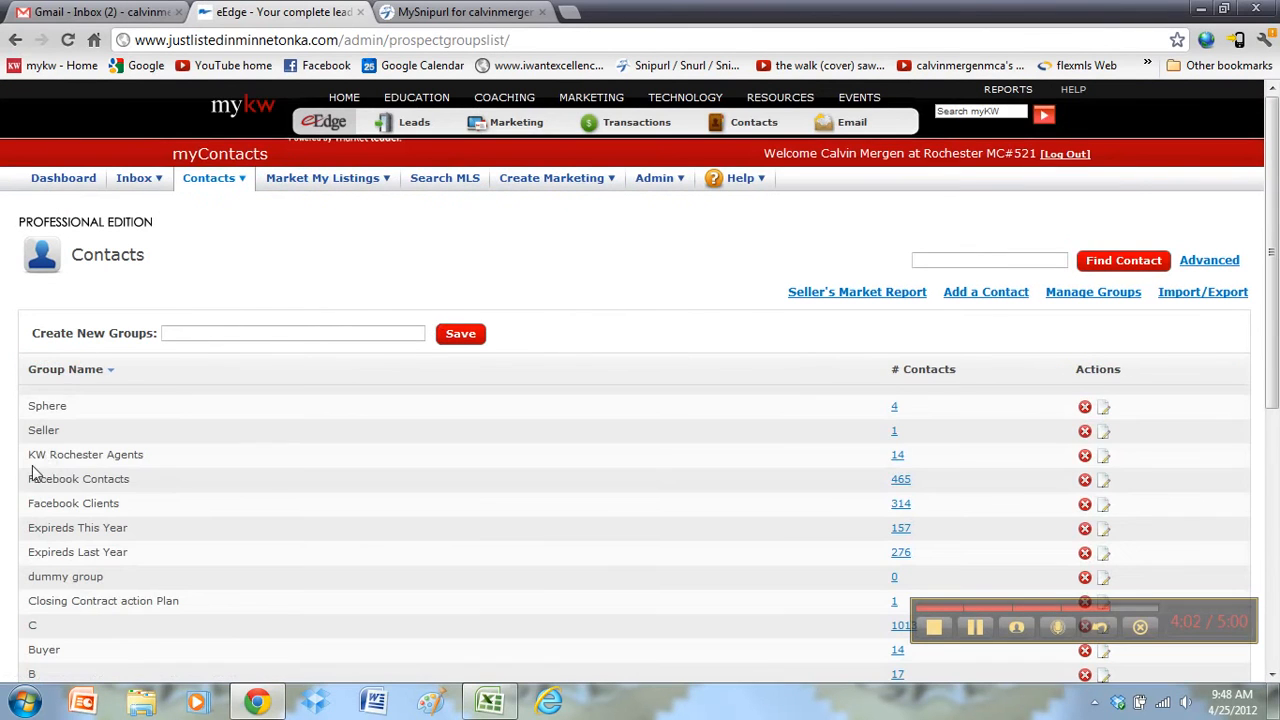
Step: Highlight the KW Rochester Agents group, then open the blank Add a Contact form
drag(50, 455, 907, 455)
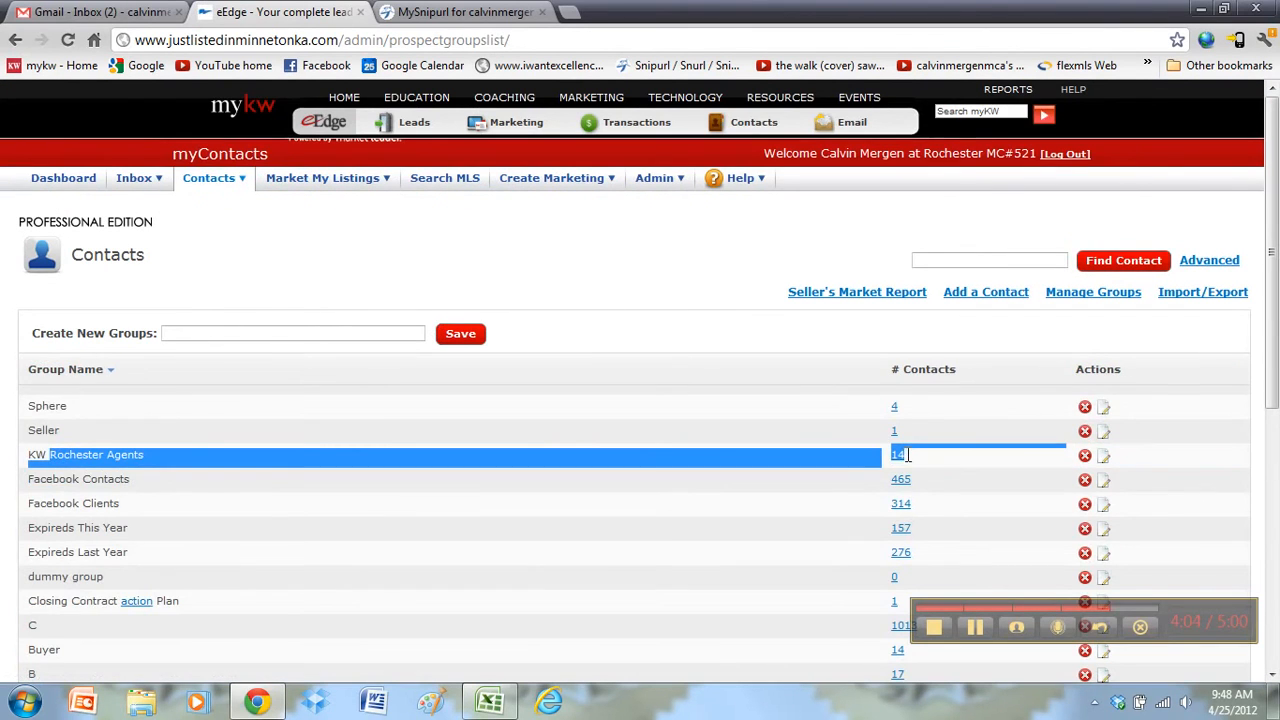
click(311, 478)
click(209, 181)
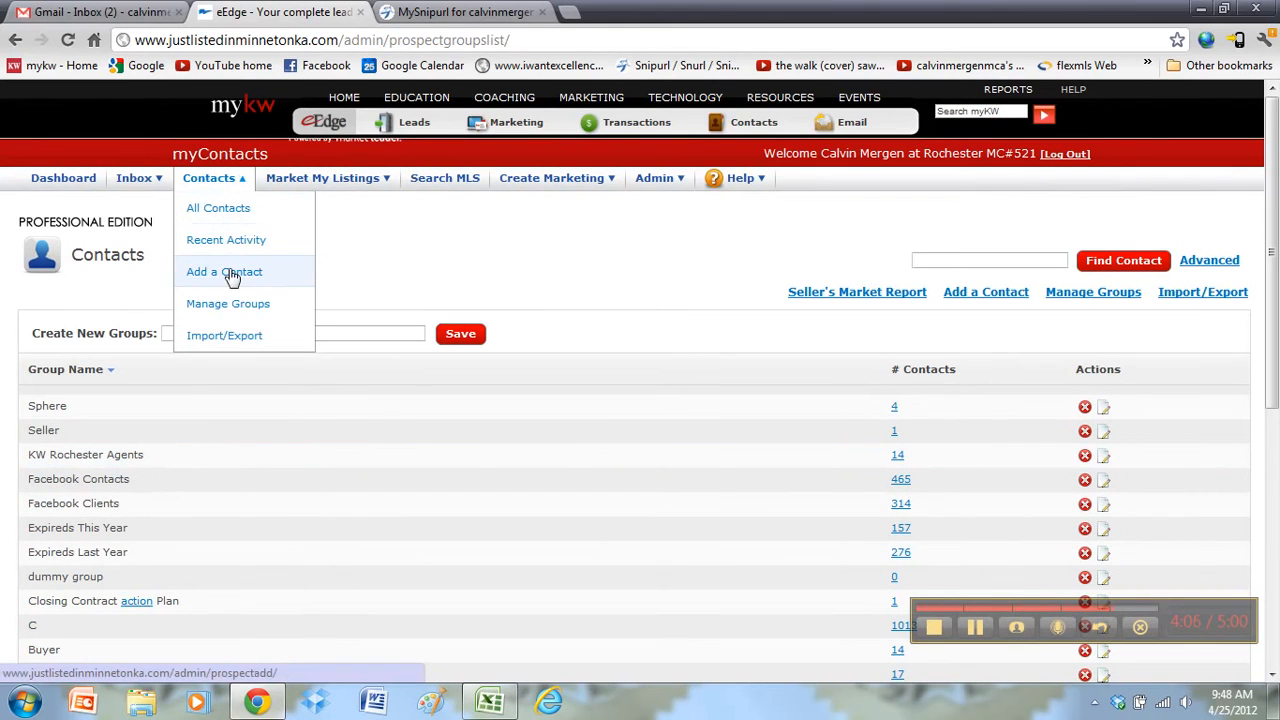
click(231, 274)
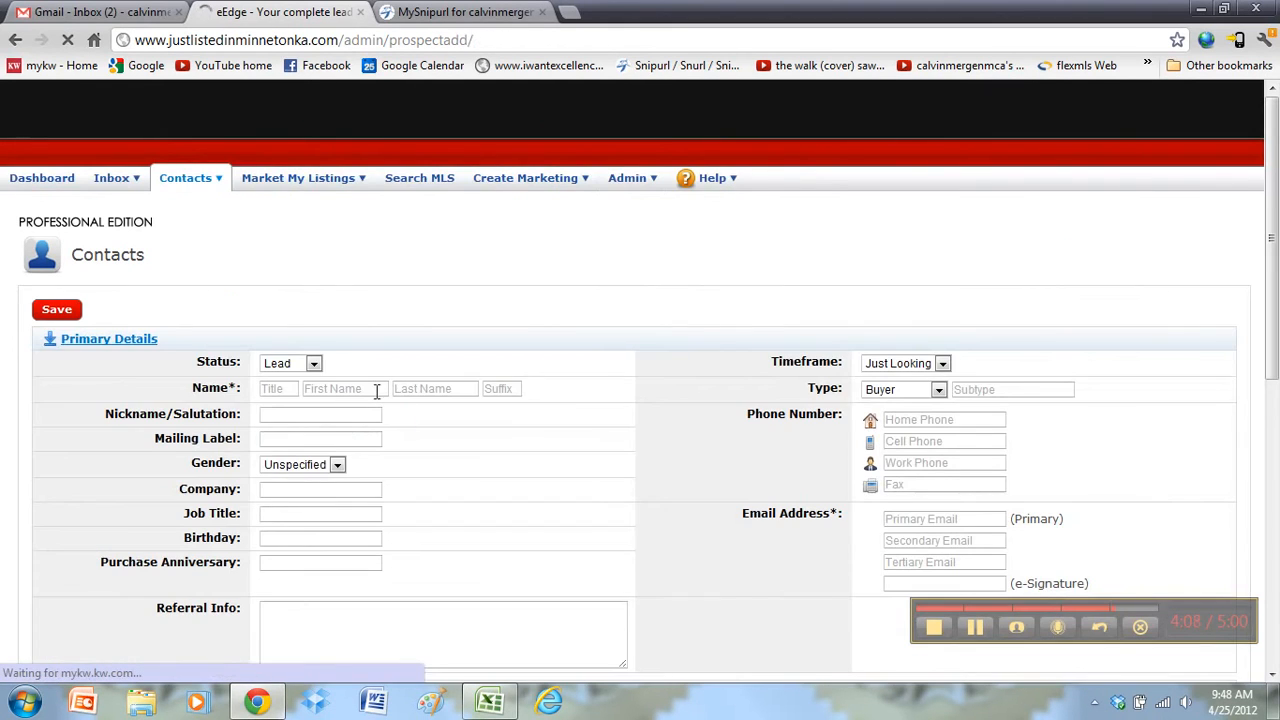
Step: Enter the buyer's first name, last name and primary e-mail, then save the contact
click(376, 389)
key(Tab)
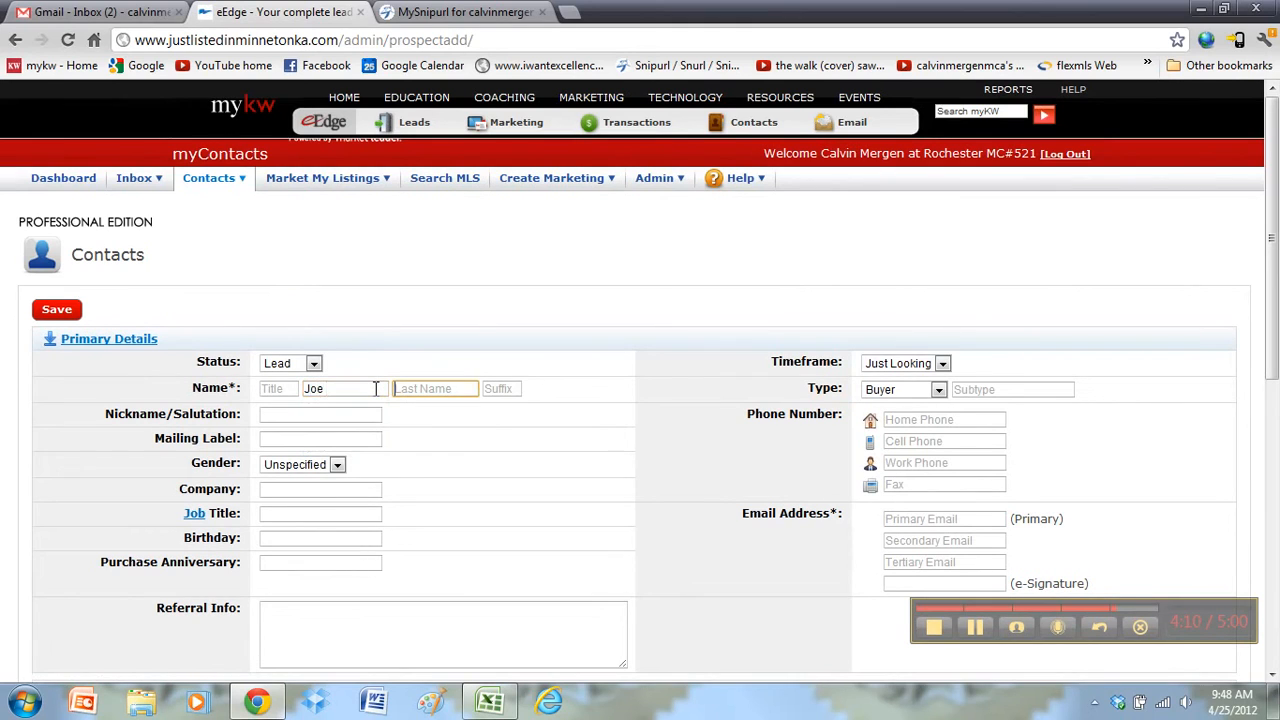
key(Tab)
key(Tab)
key(Tab)
click(952, 520)
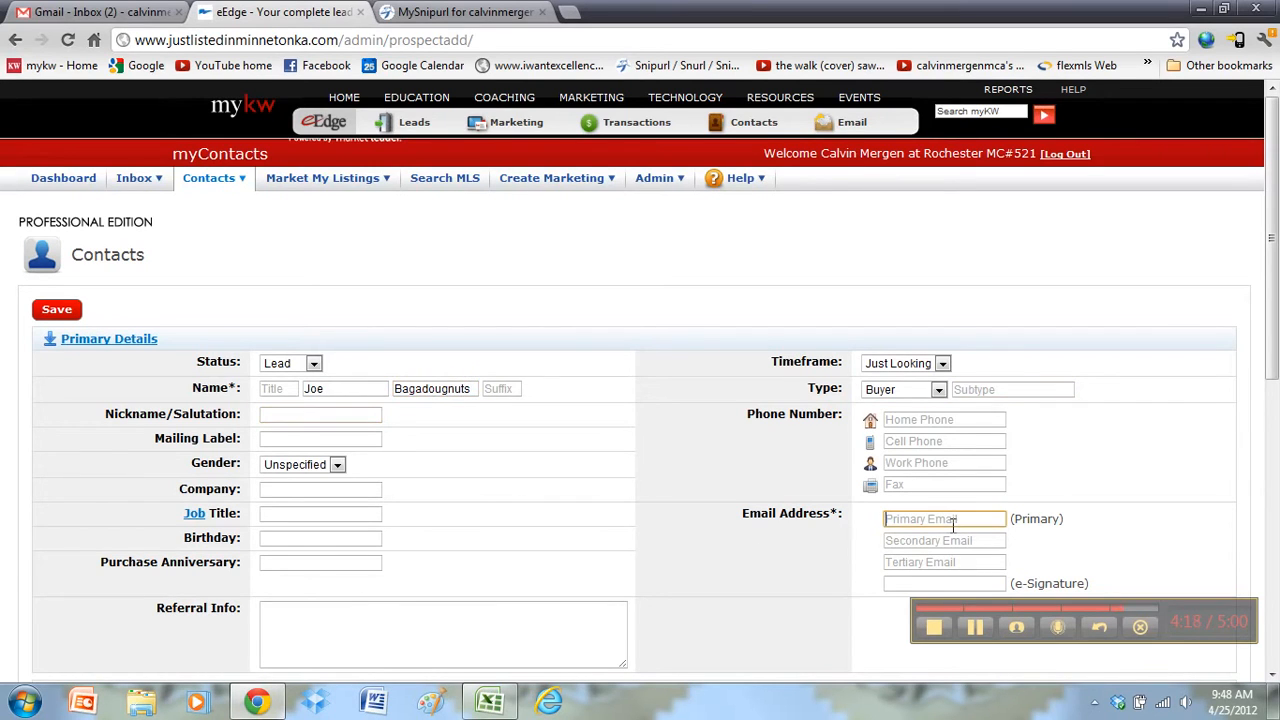
key(Tab)
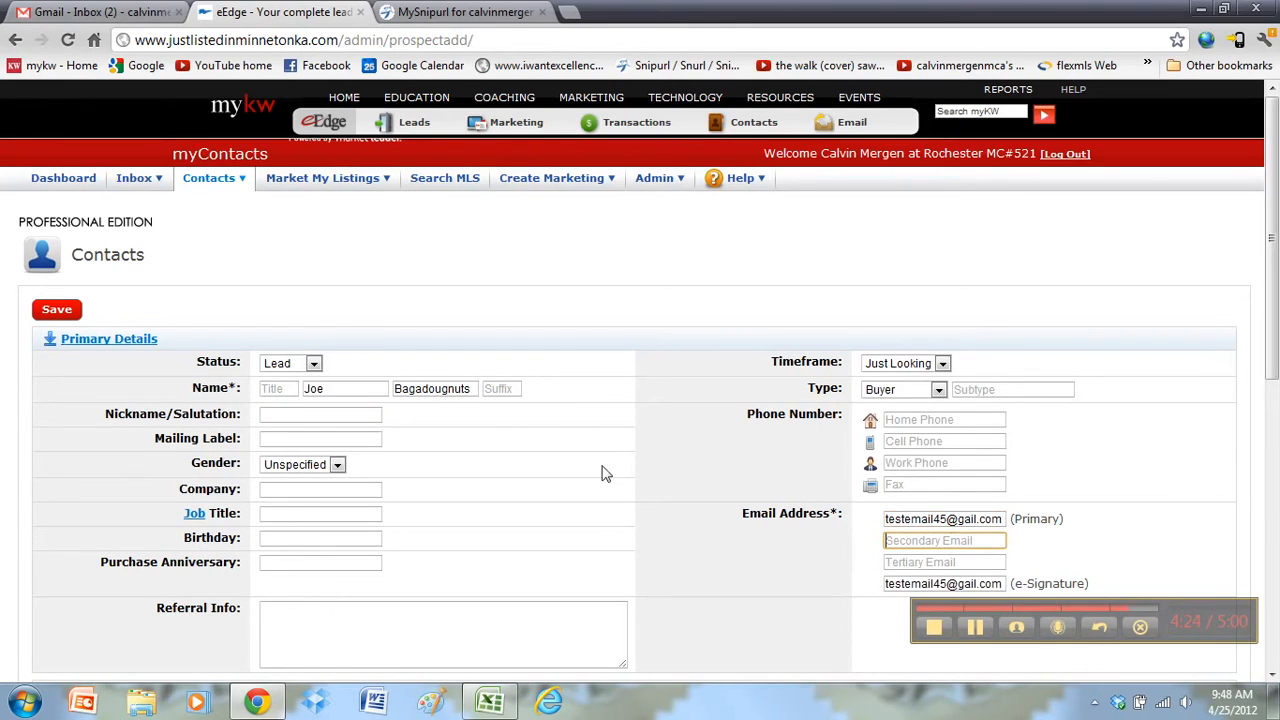
scroll(606, 471, down, 5)
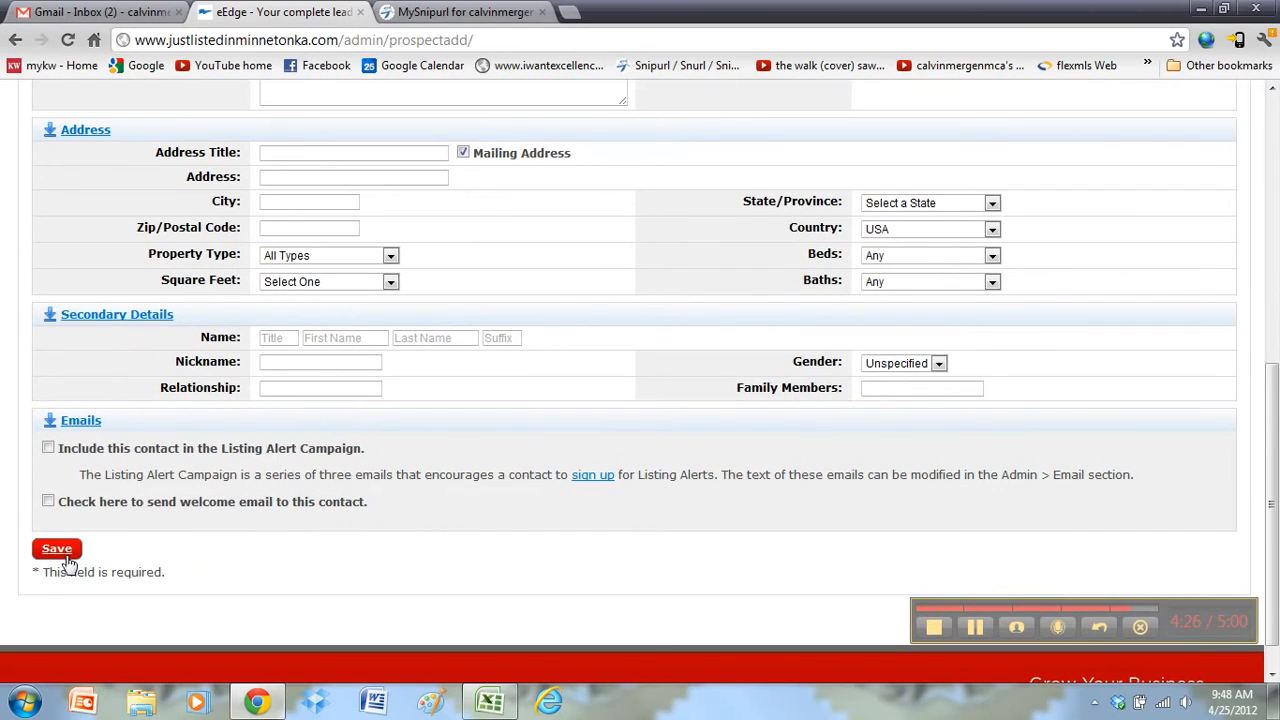
click(58, 549)
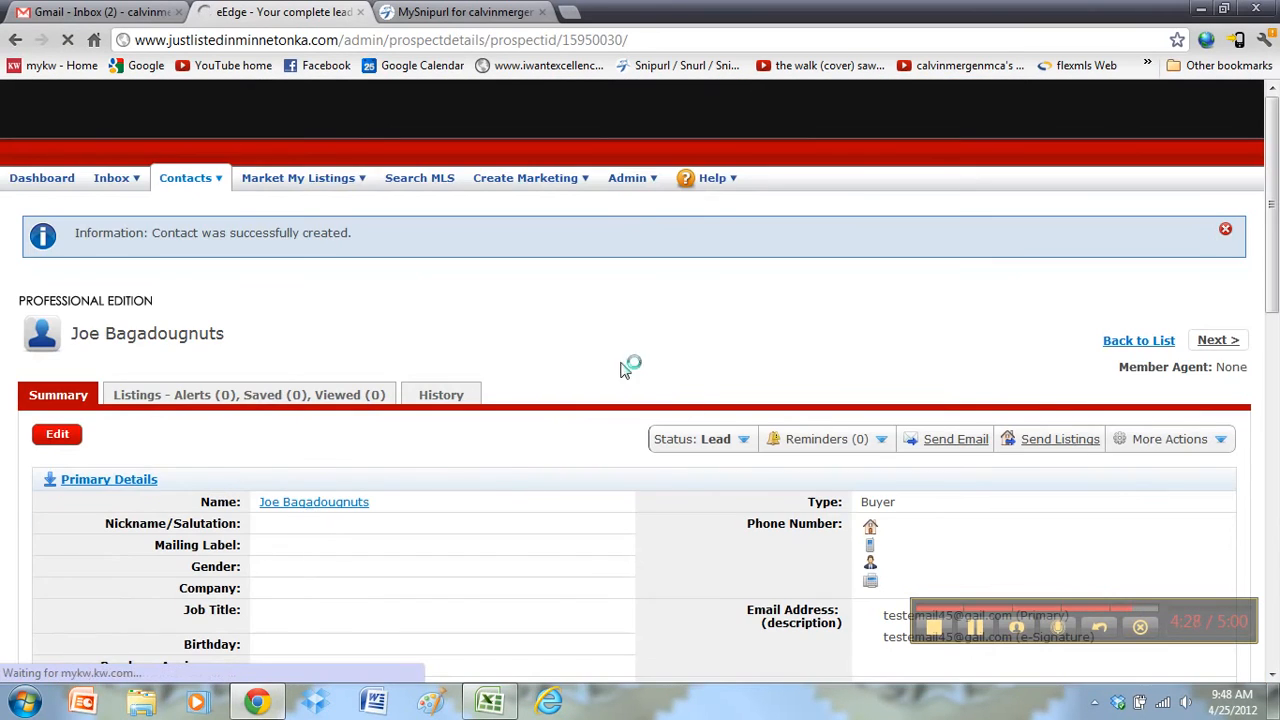
Step: Assign the new contact to the KW Rochester Agents group, then go to Contacts > Manage Groups
scroll(491, 500, down, 10)
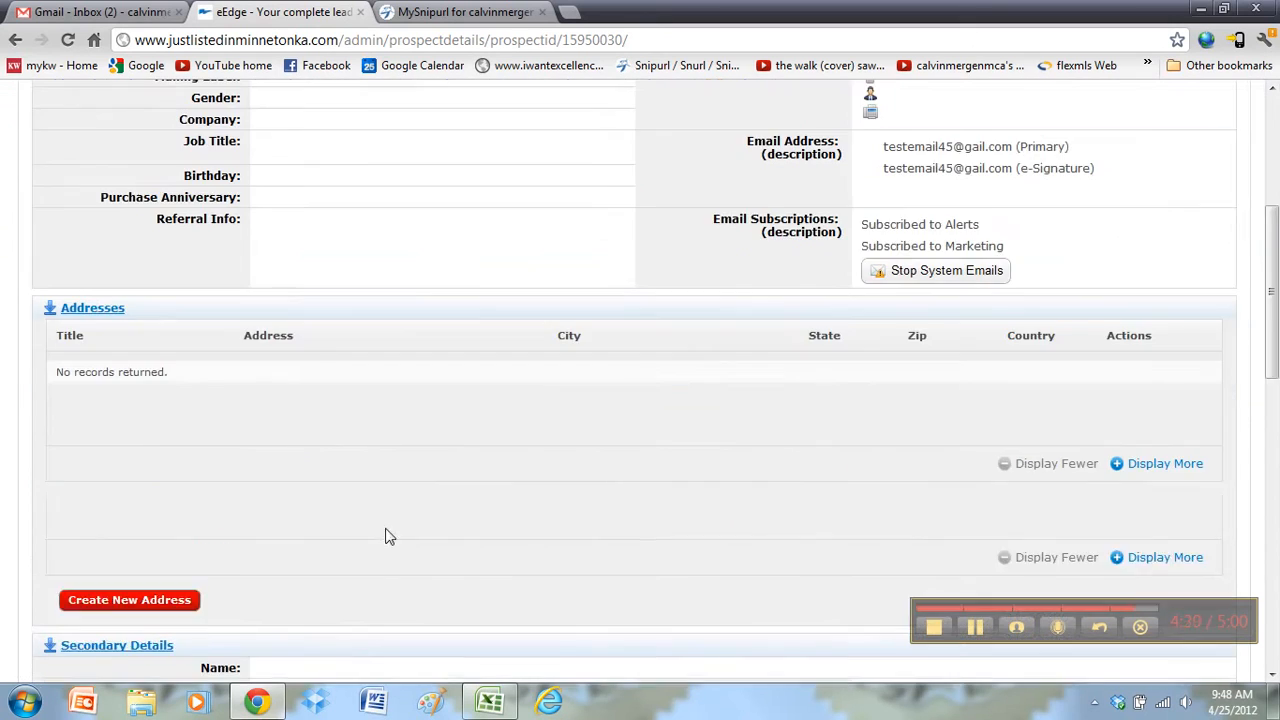
scroll(8, 485, down, 4)
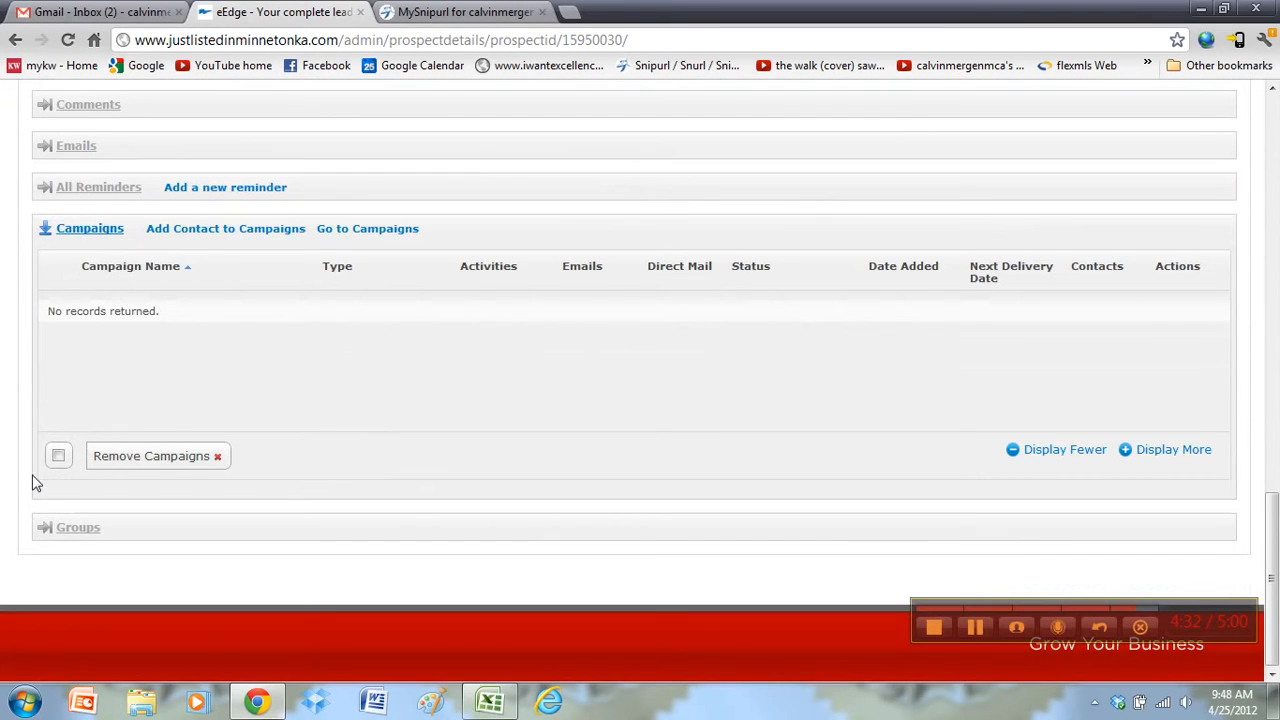
click(44, 527)
scroll(46, 528, down, 3)
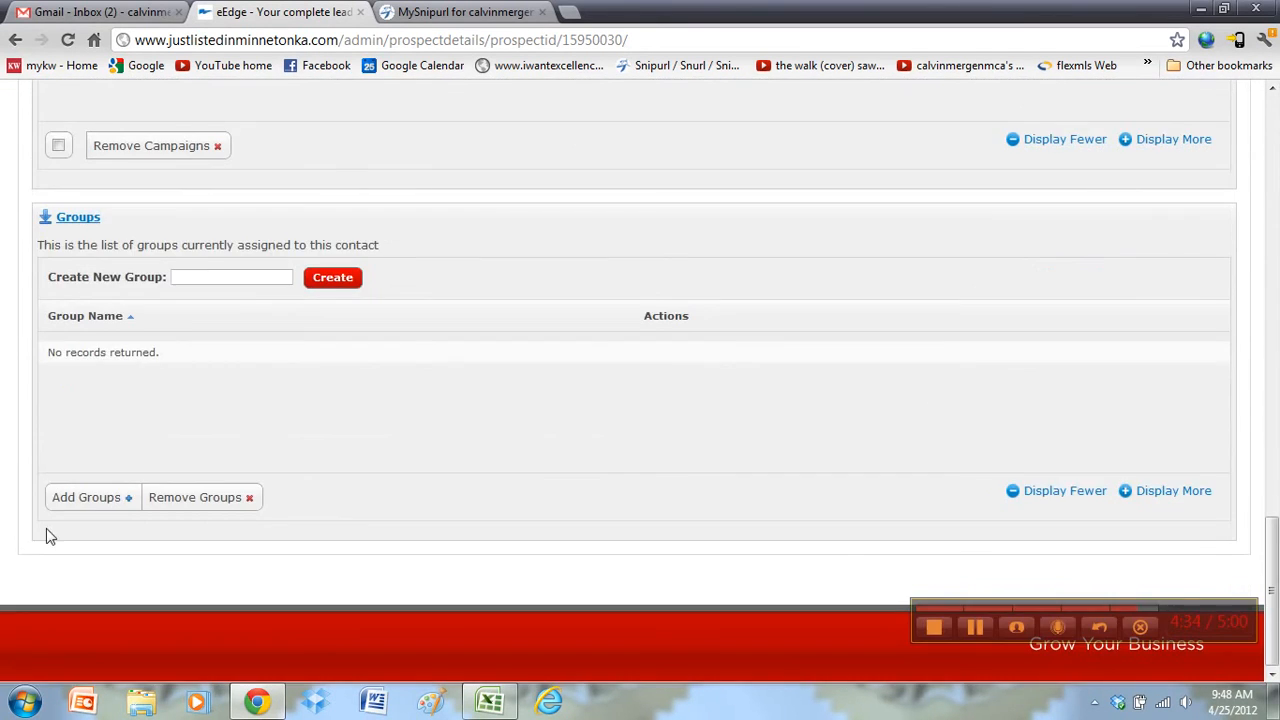
click(88, 508)
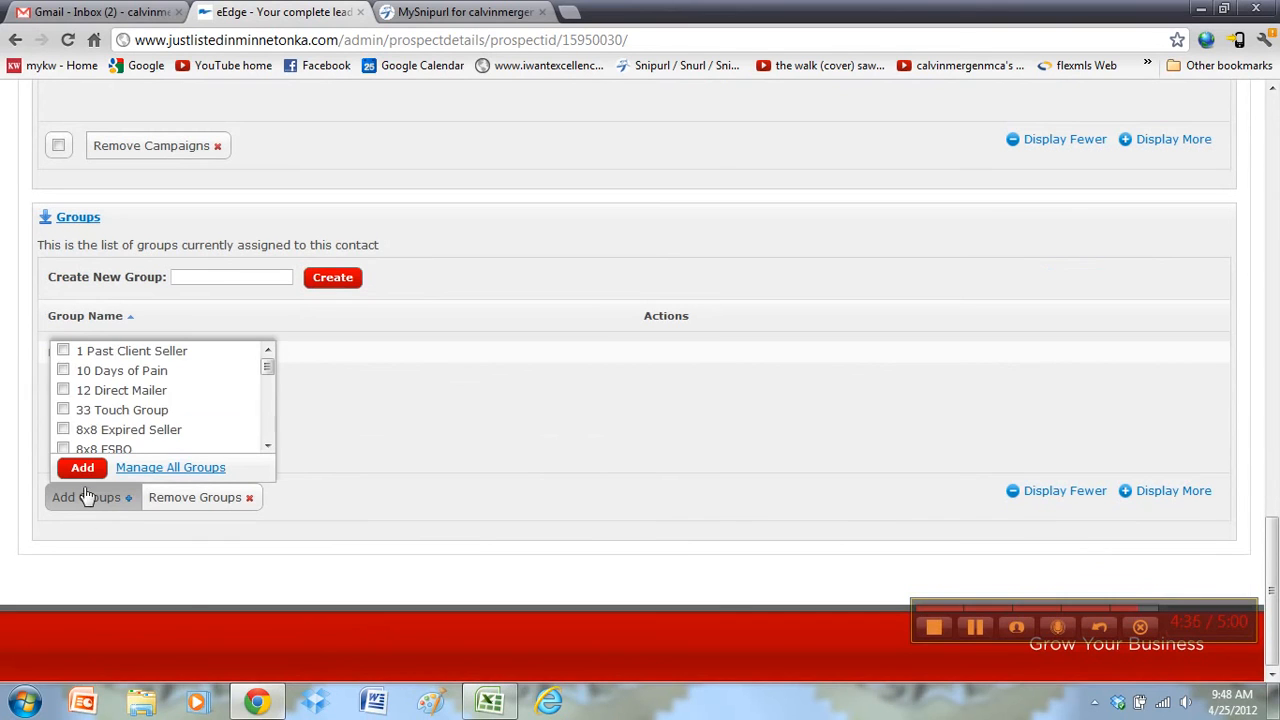
drag(268, 370, 266, 425)
click(63, 408)
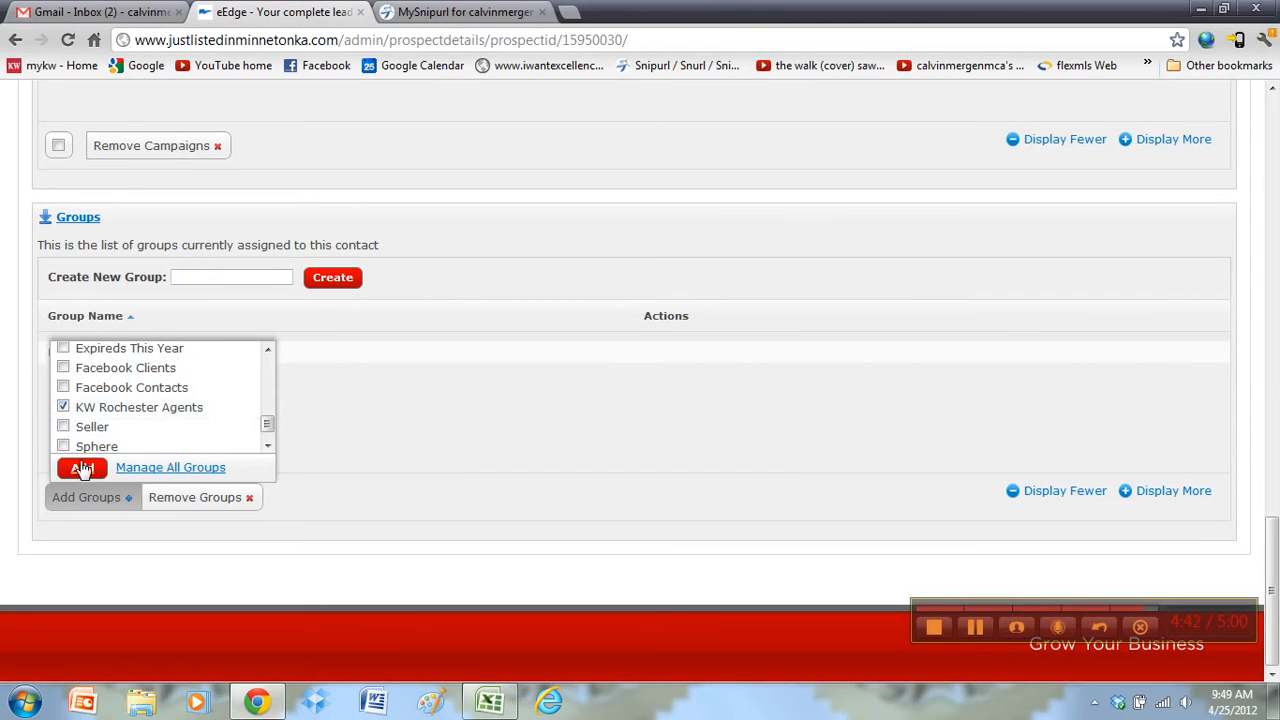
click(82, 467)
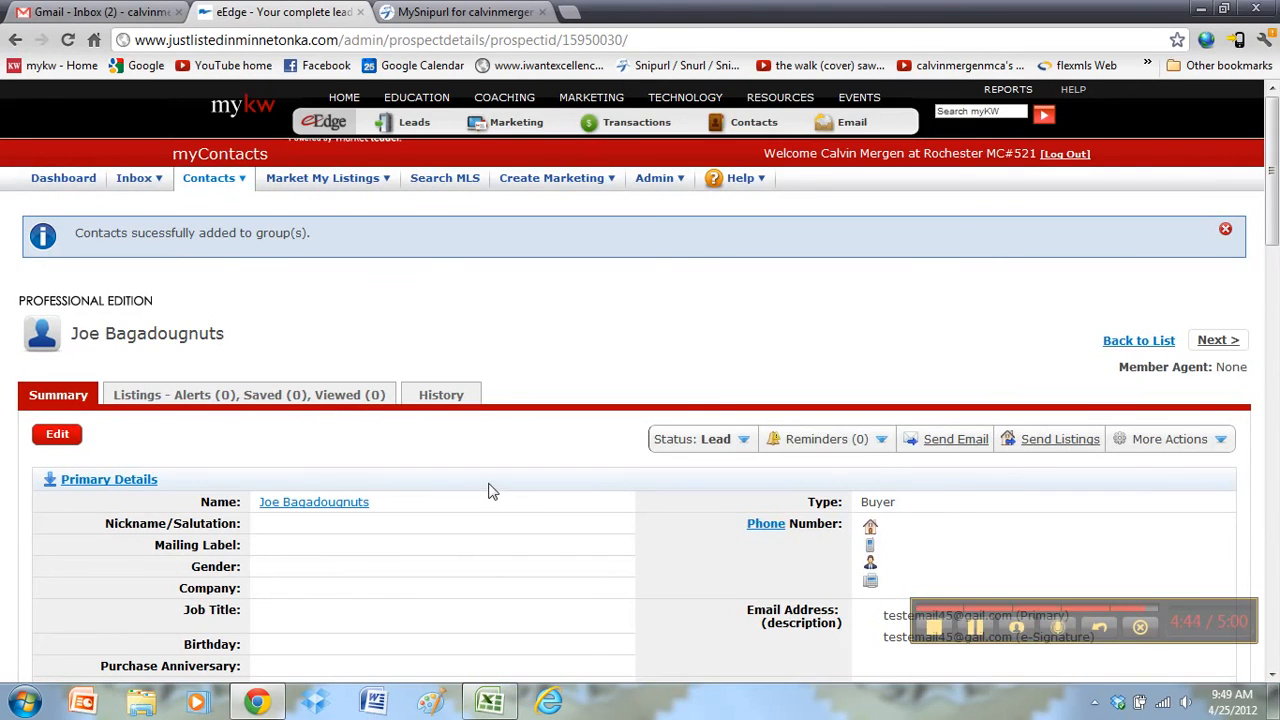
mouse_move(222, 190)
click(218, 304)
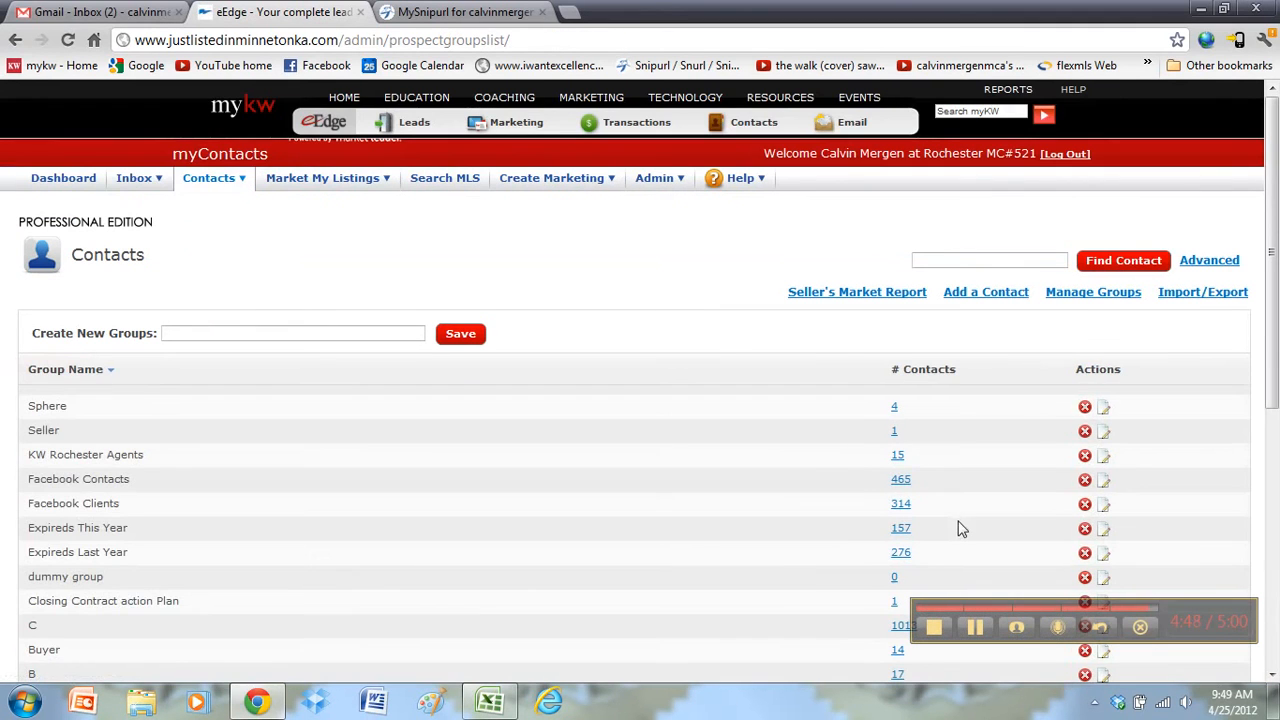
Step: Note KW Rochester Agents' 15 contacts, then check 33 Touch: On Your Side lists 17 under Campaigns
double_click(897, 455)
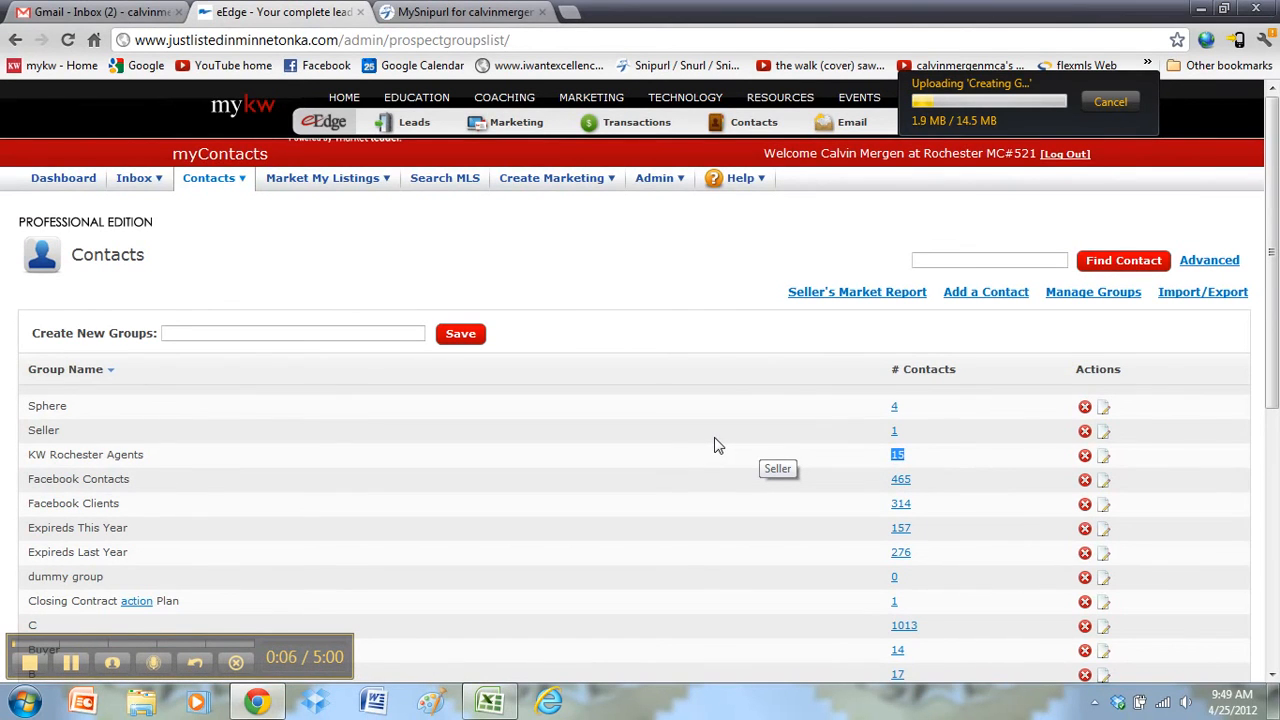
mouse_move(520, 182)
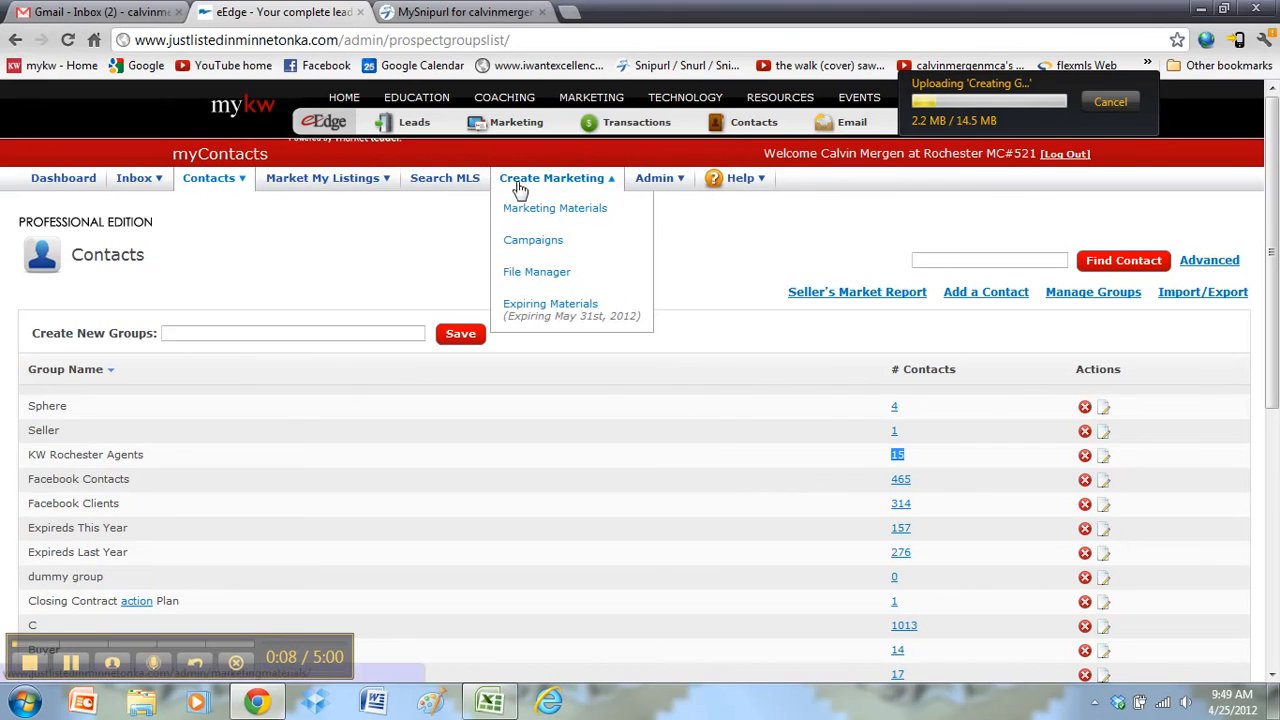
click(521, 243)
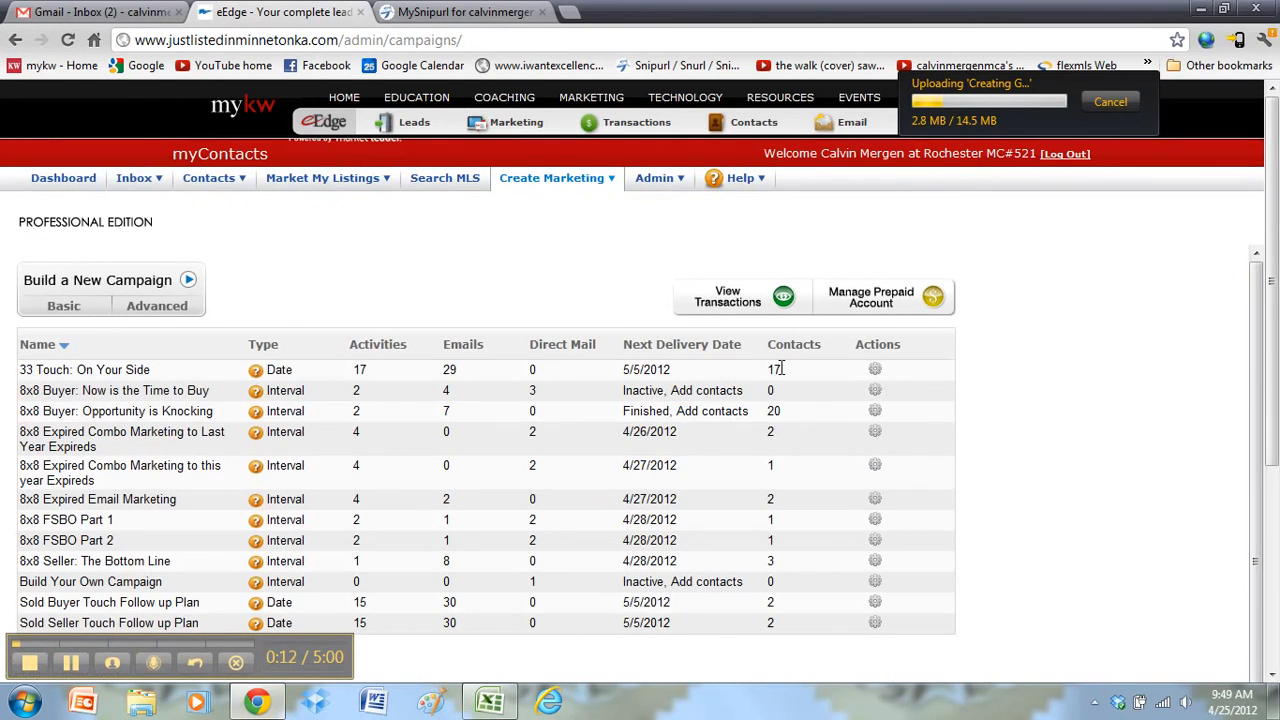
drag(781, 368, 34, 370)
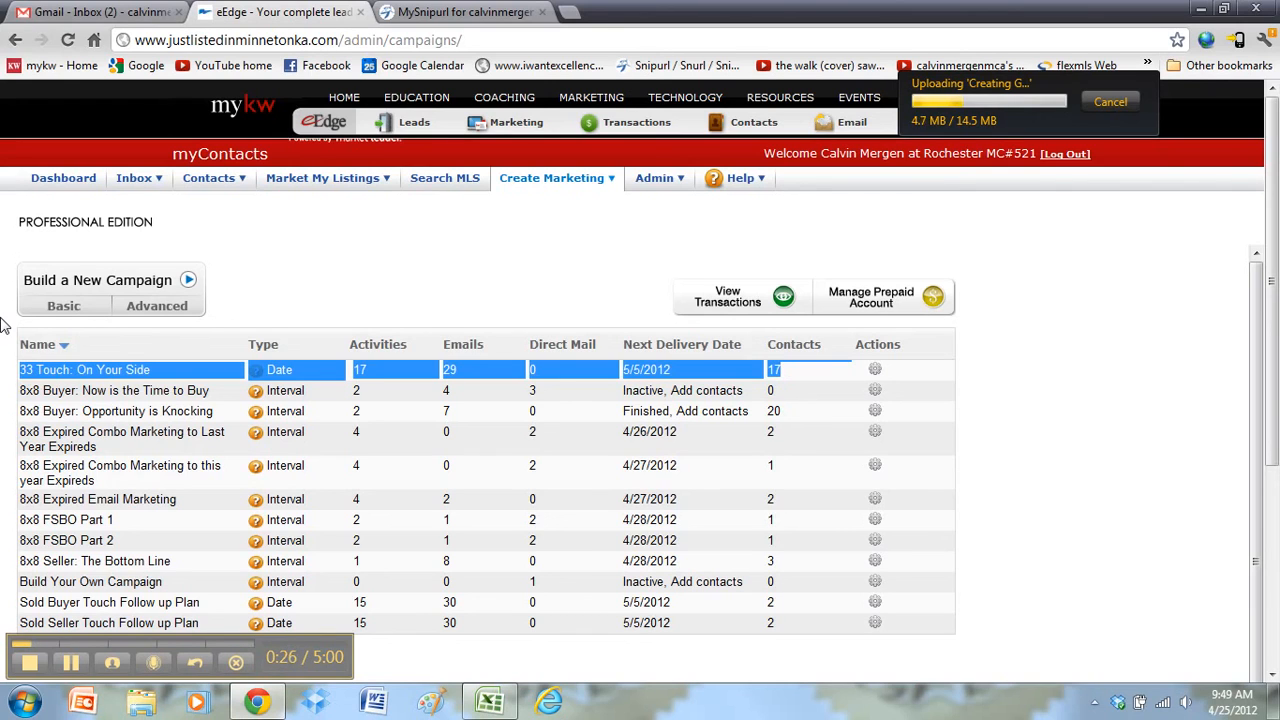
Step: Add the KW Rochester Agents group through the 33 Touch campaign's Add/Remove Contacts Groups tab
click(190, 386)
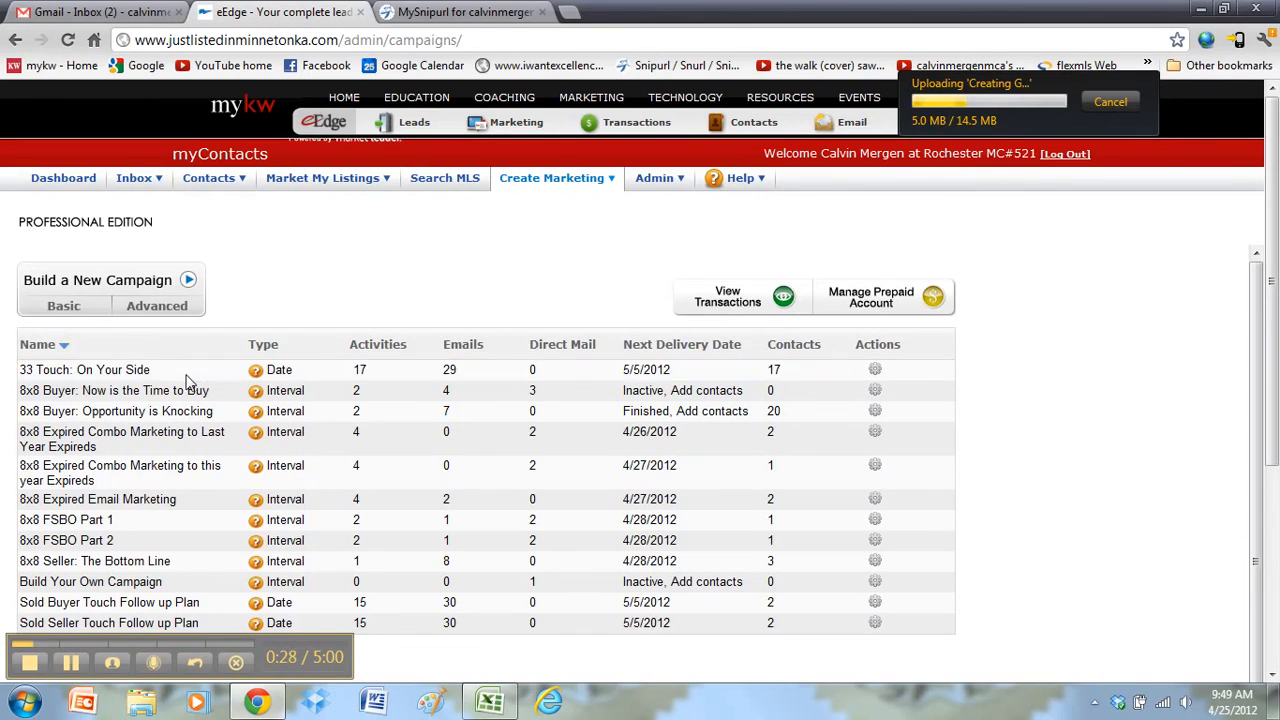
click(875, 370)
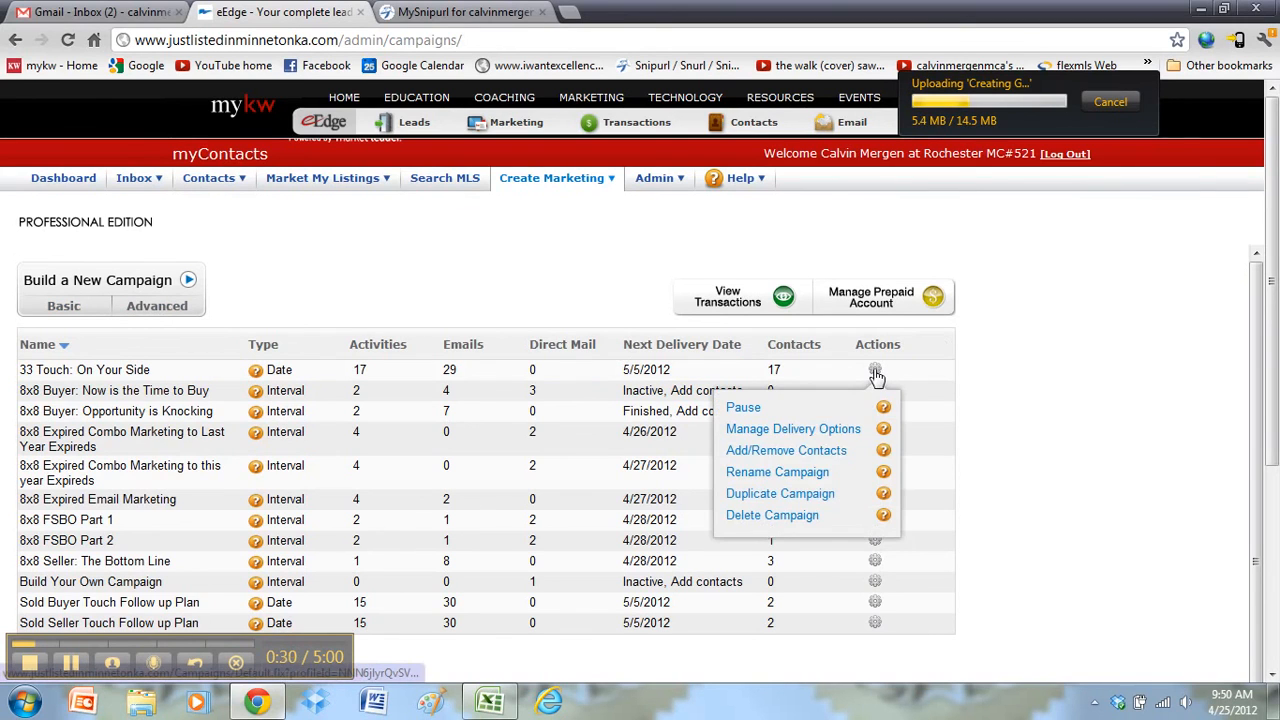
click(795, 455)
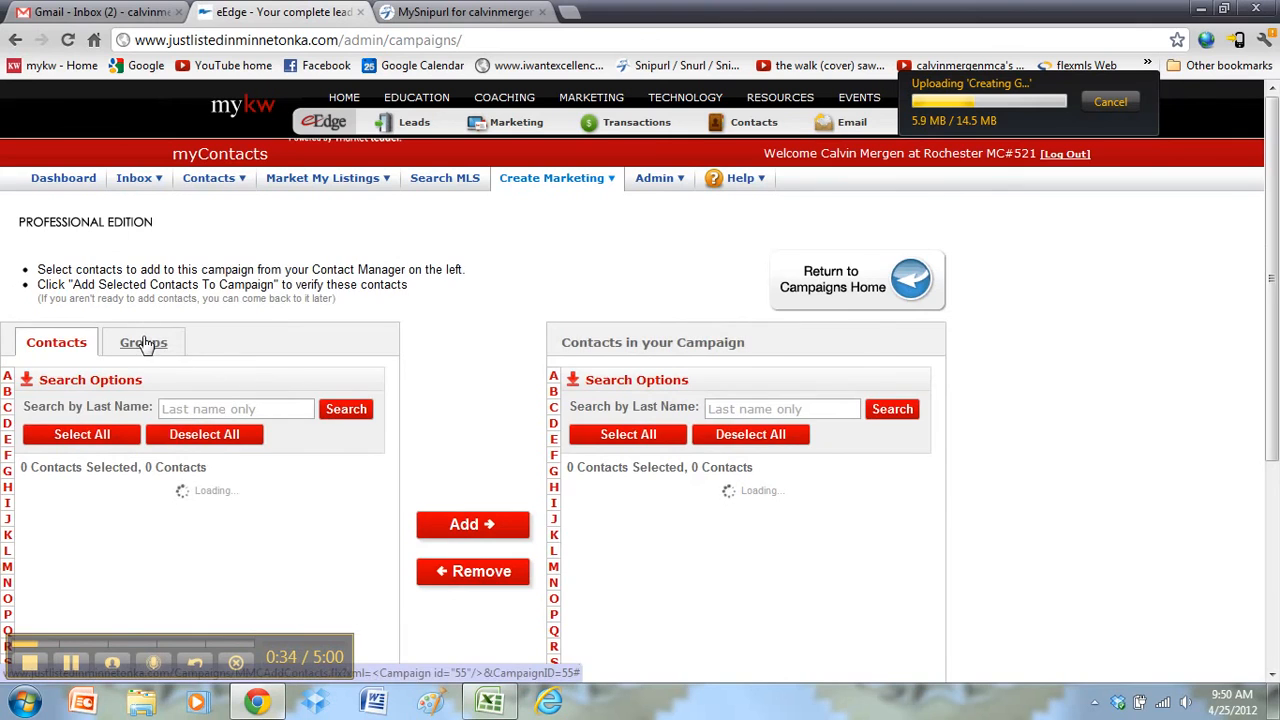
click(143, 342)
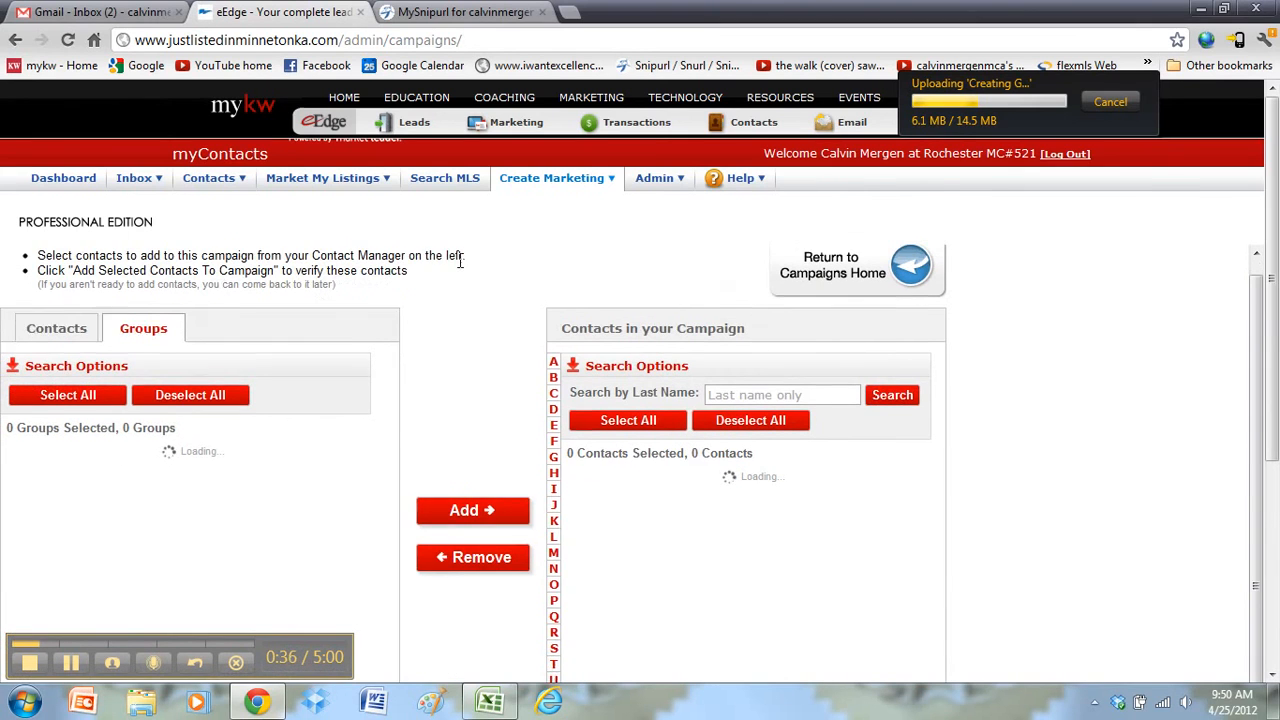
scroll(460, 260, down, 1)
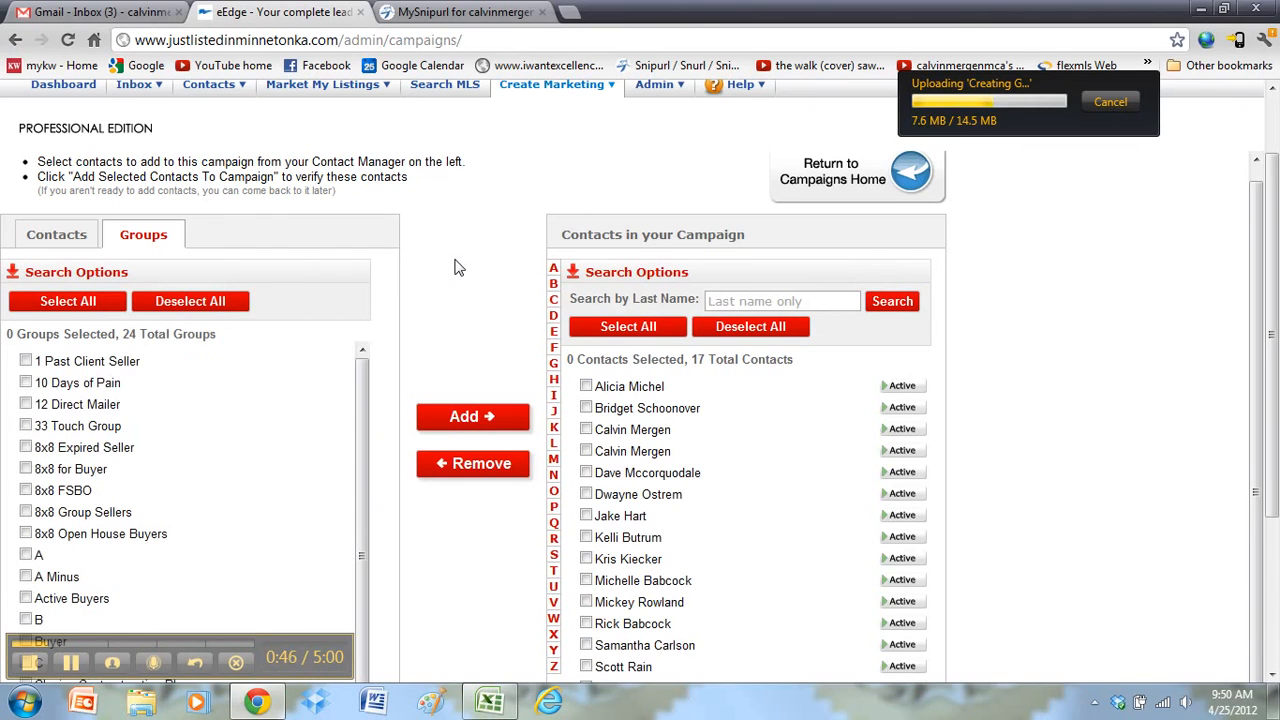
scroll(365, 400, down, 5)
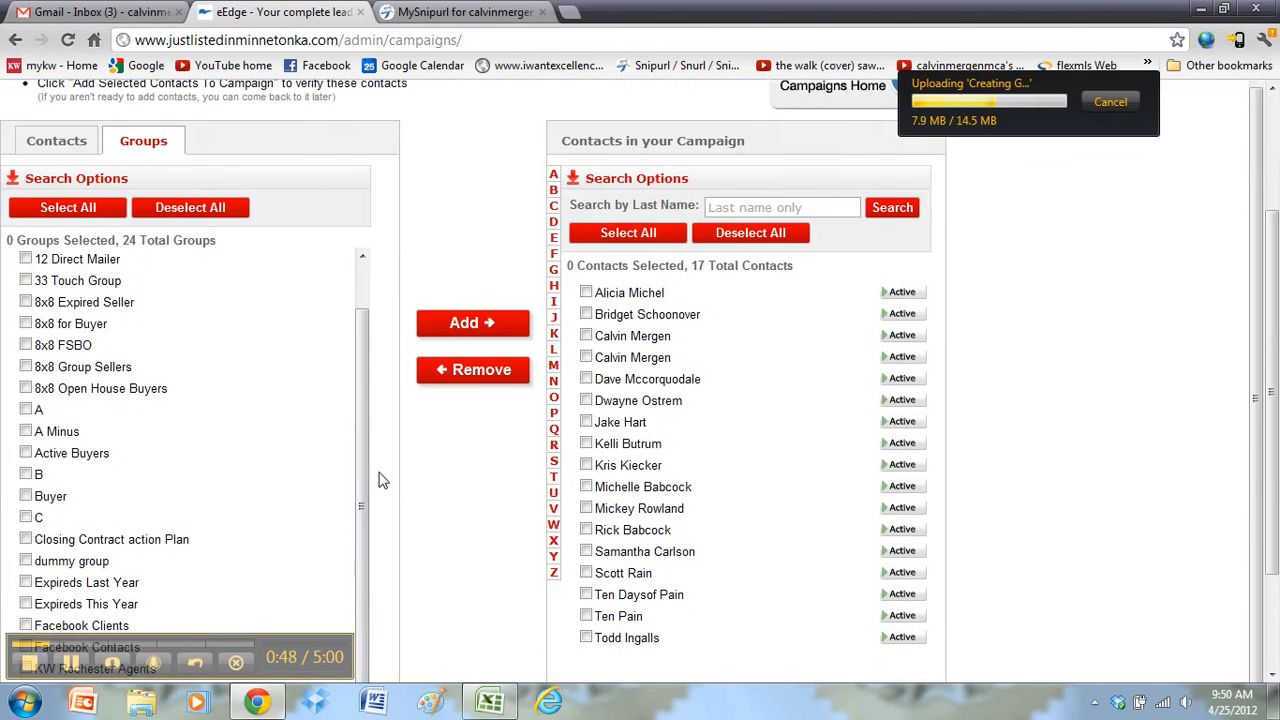
click(25, 575)
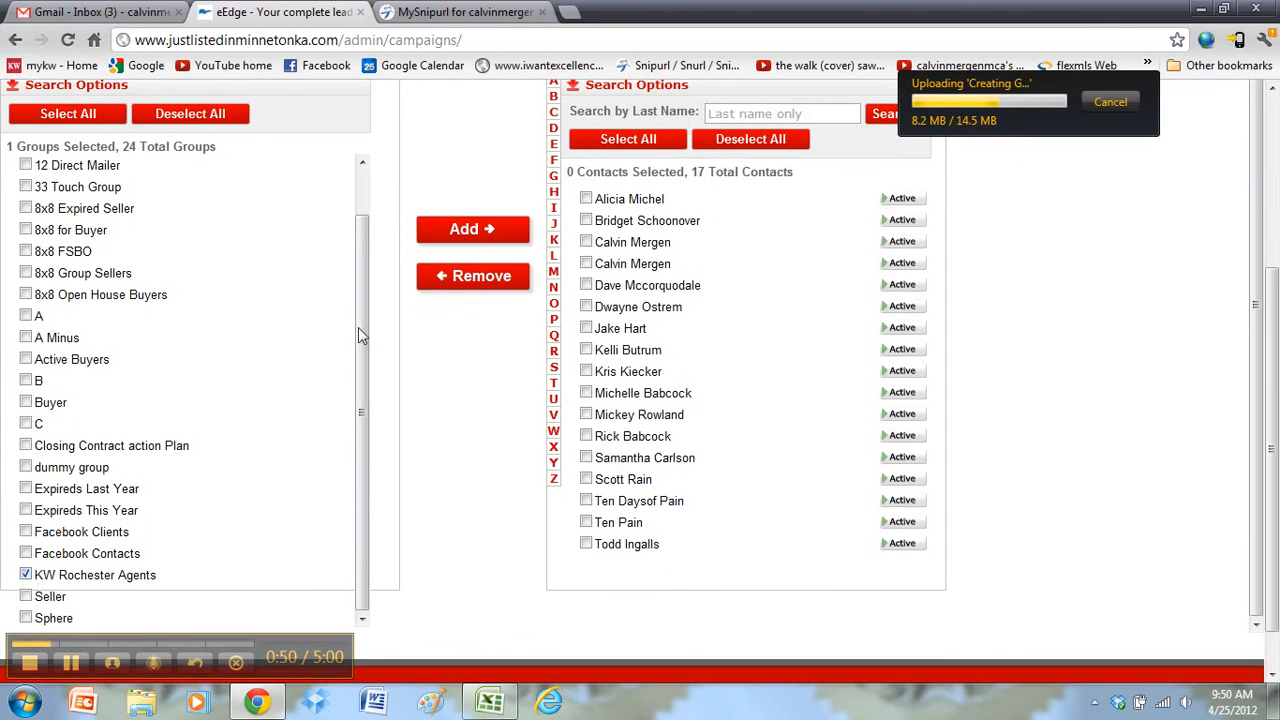
click(463, 231)
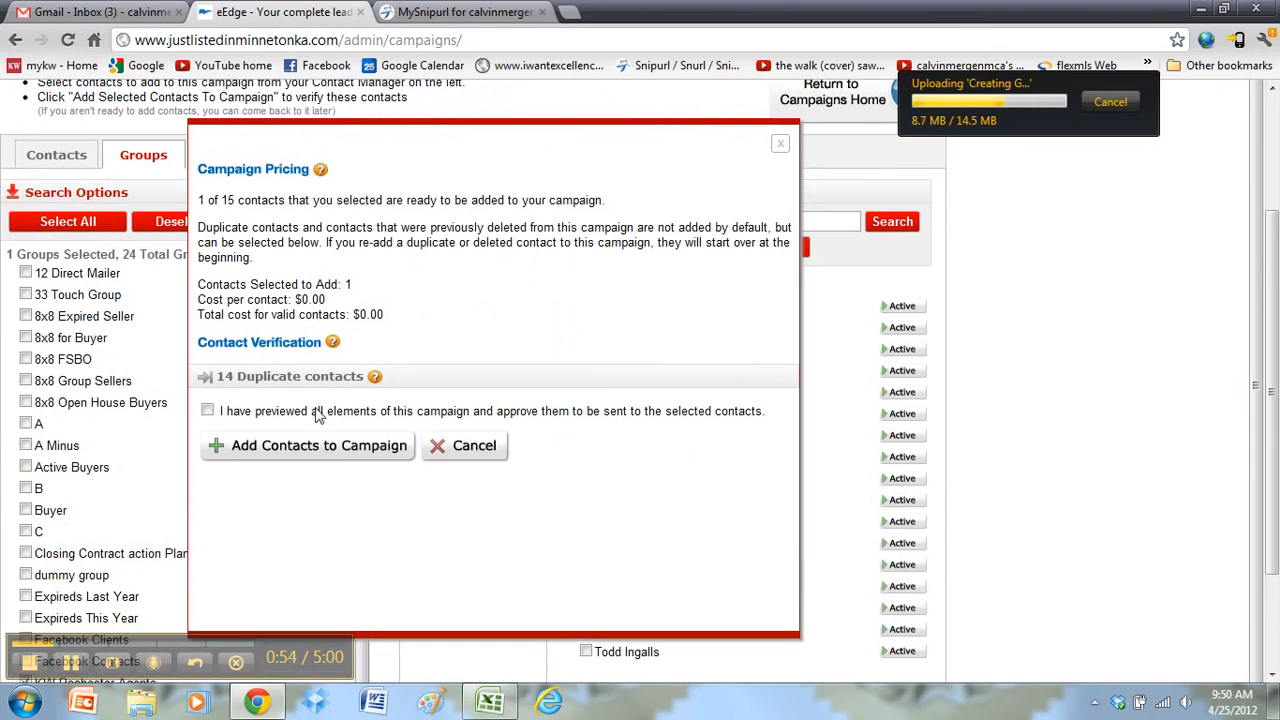
Step: Confirm adding the 1 new contact so the 33 Touch campaign holds 18 contacts
click(305, 450)
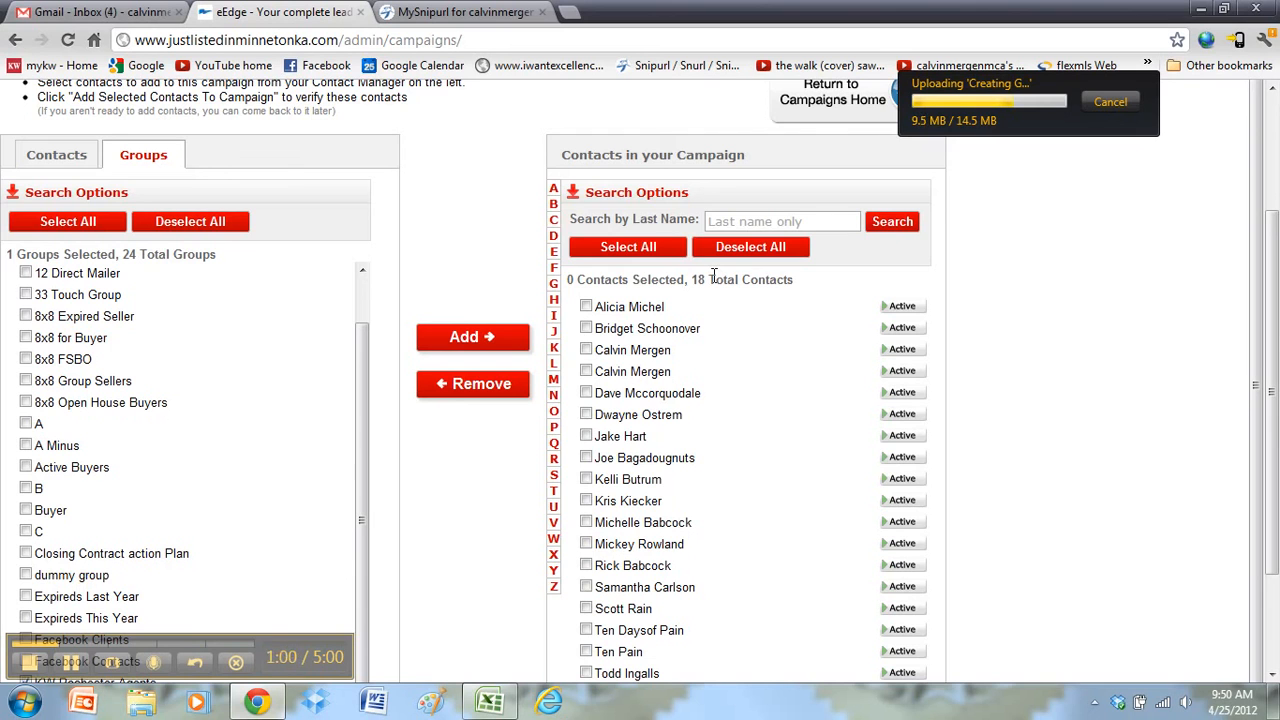
scroll(713, 275, up, 3)
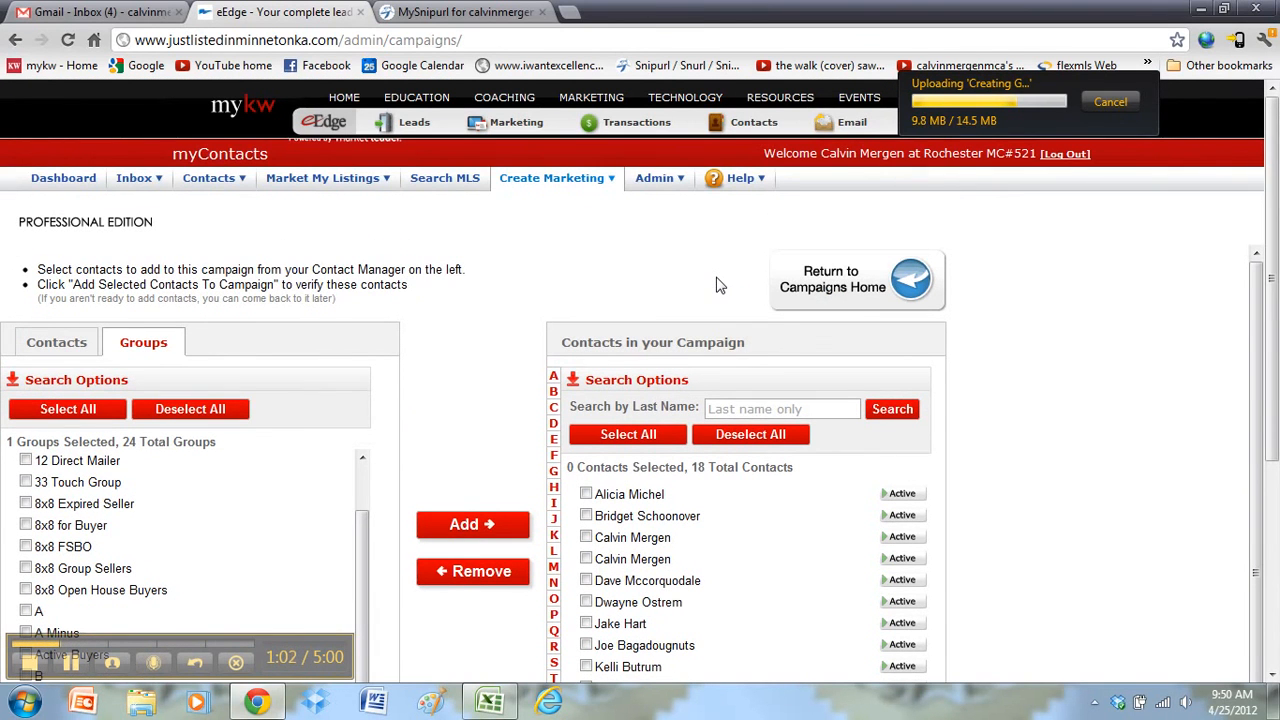